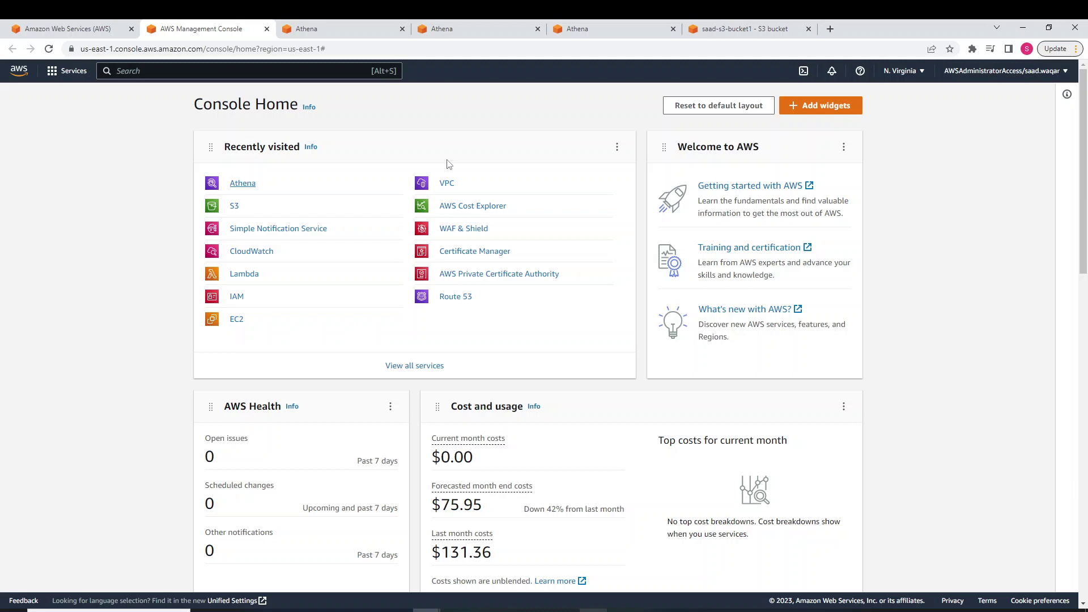
- Open the data folder of the S3 bucket ending in s3-bucket1 and place it side by side with the MOCK_DATA workbook in Excel
left_click(759, 28)
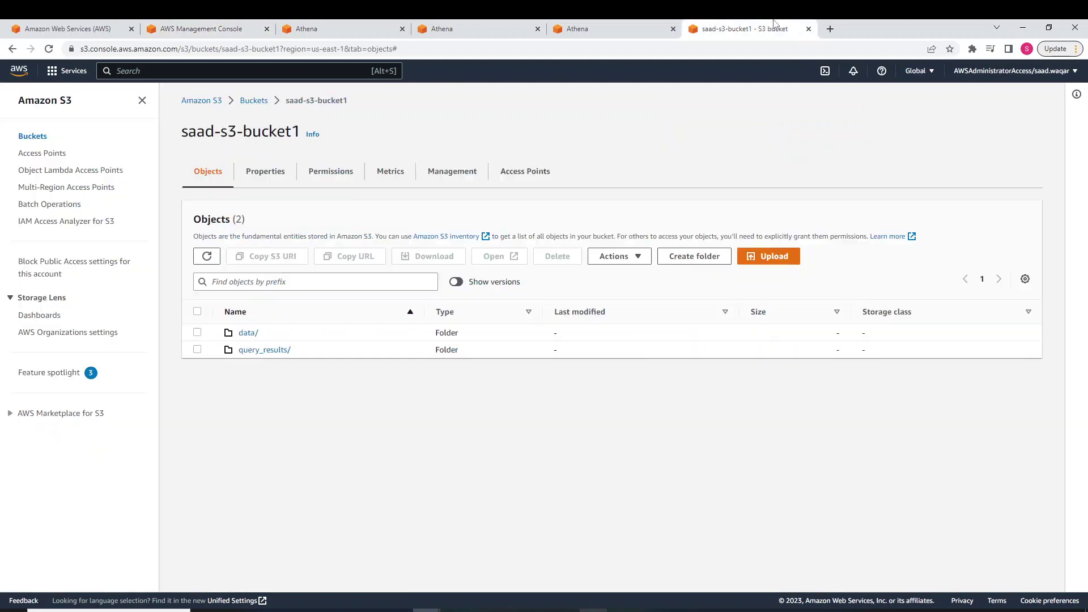
left_click(247, 335)
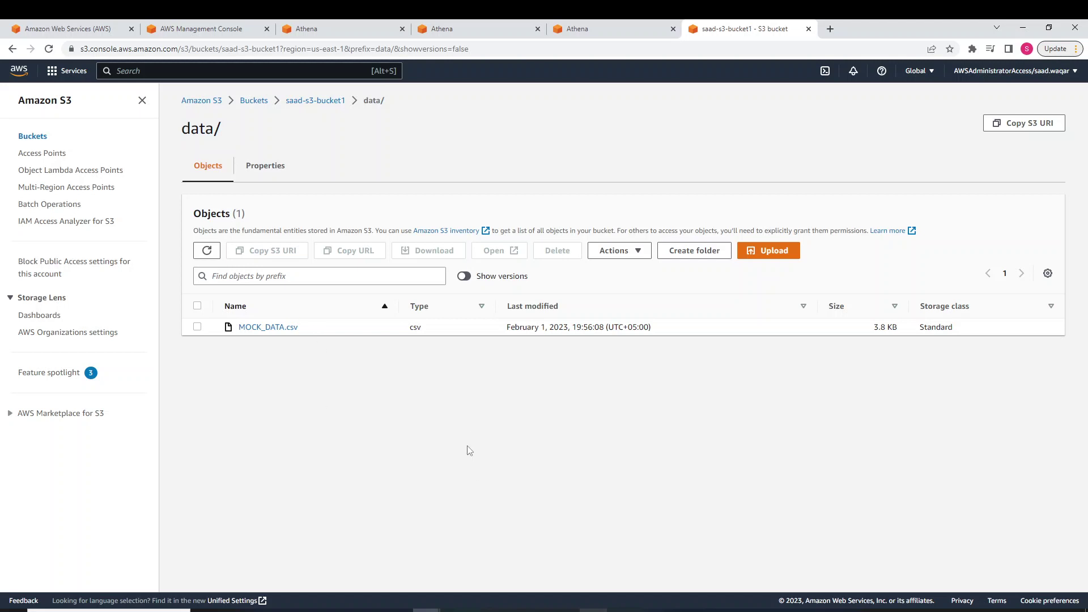
key("super+Right")
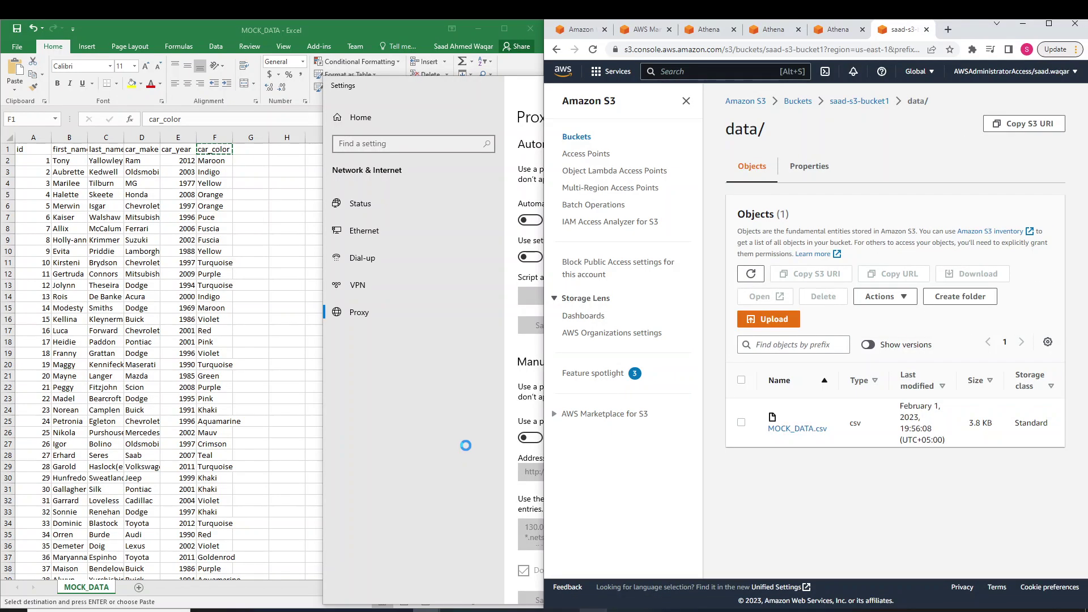
left_click(295, 282)
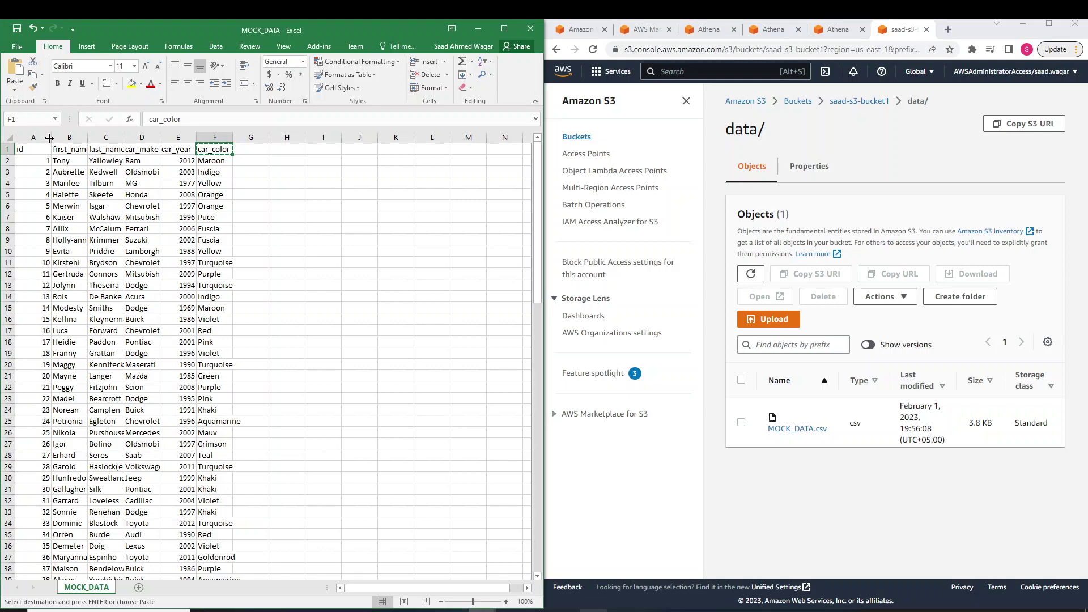
left_click_drag(51, 137, 60, 137)
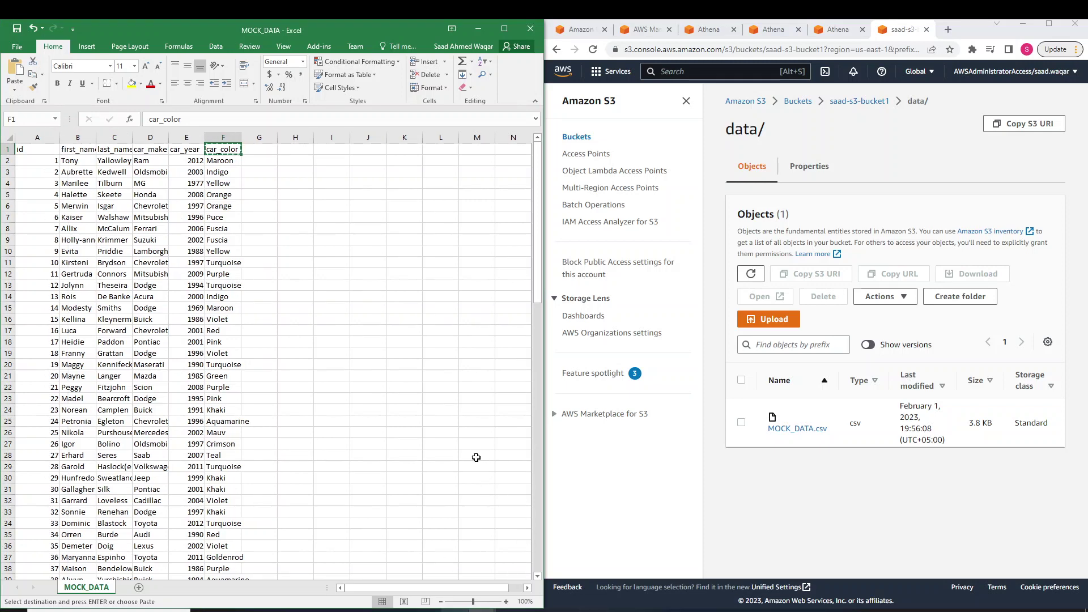
- Switch to the Mockaroo page to view its field definitions, then return and look through the MOCK_DATA rows in Excel
key("alt+Tab")
key("alt+Tab")
key("alt+Tab")
key("alt+Tab")
key("alt+Tab")
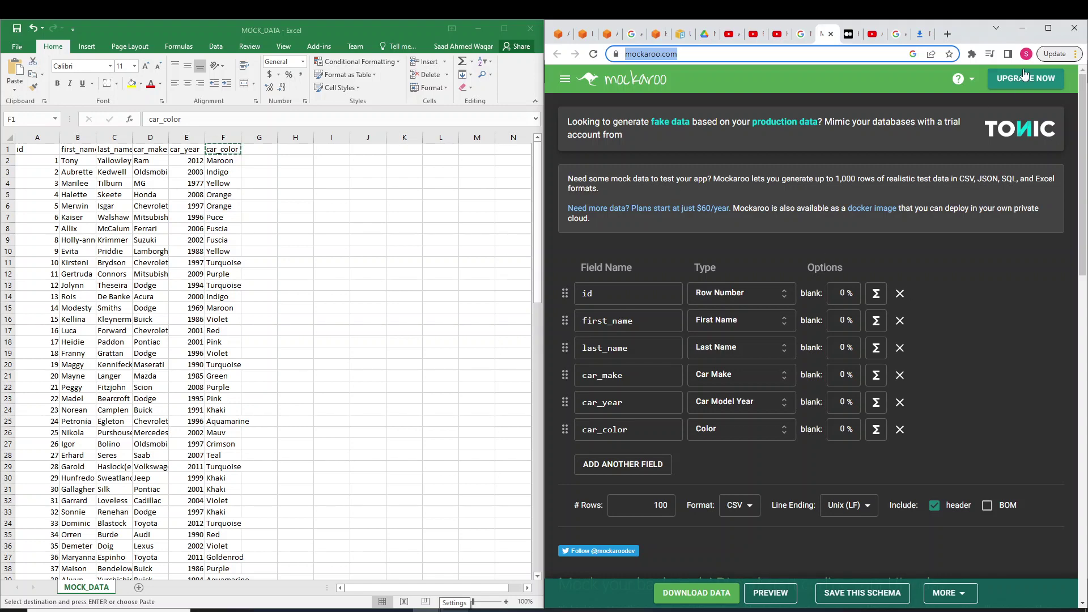
left_click(1024, 30)
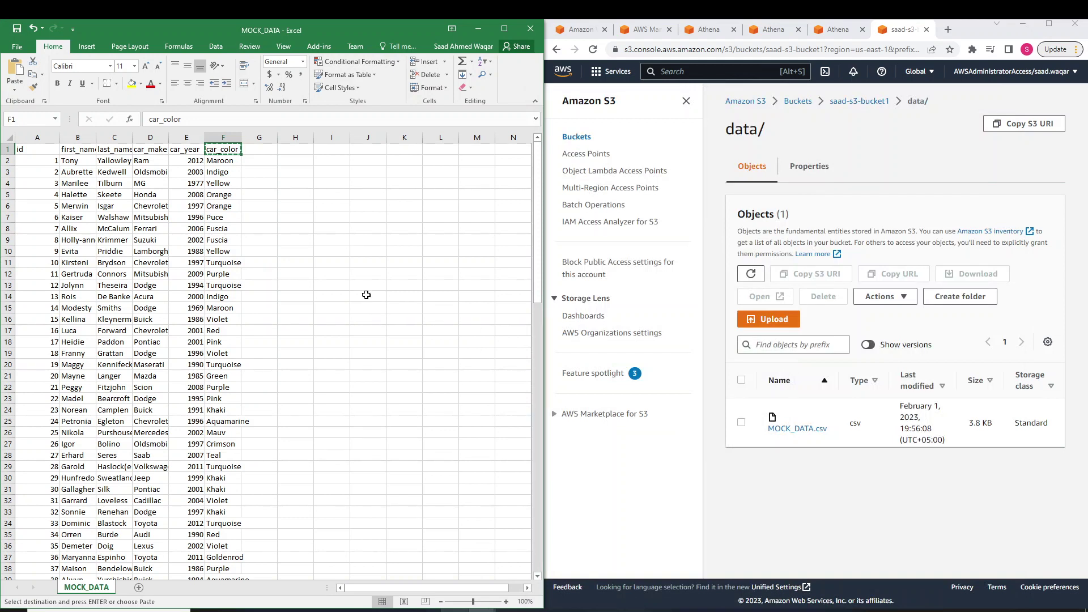
left_click(311, 238)
scroll(315, 236, "down", 1)
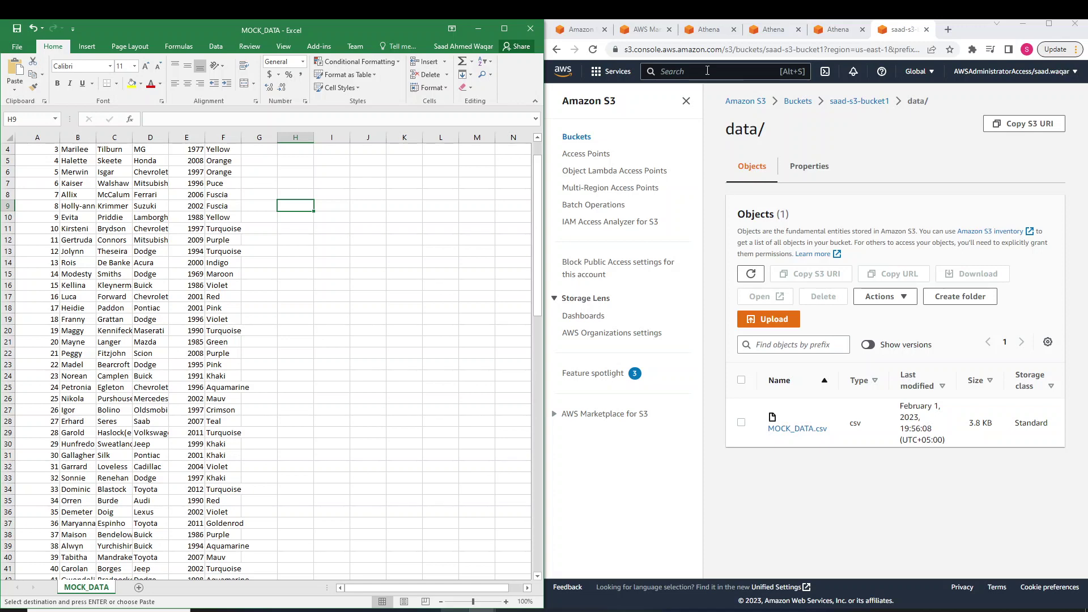
- Switch to the Athena query editor at full window size and start creating a table from S3 bucket data
left_click(659, 34)
left_click(704, 31)
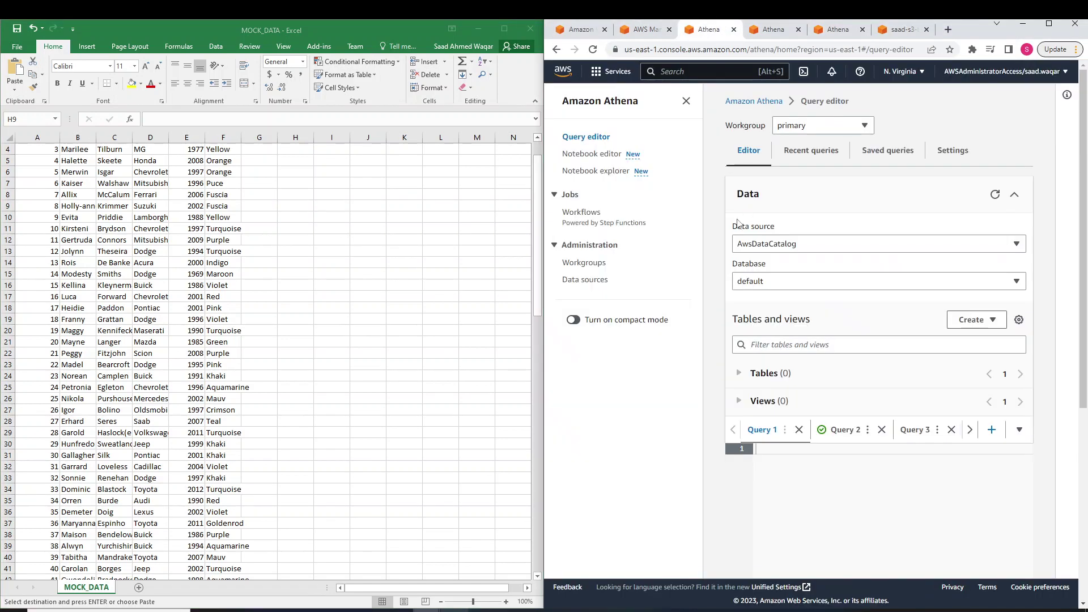
left_click(1049, 23)
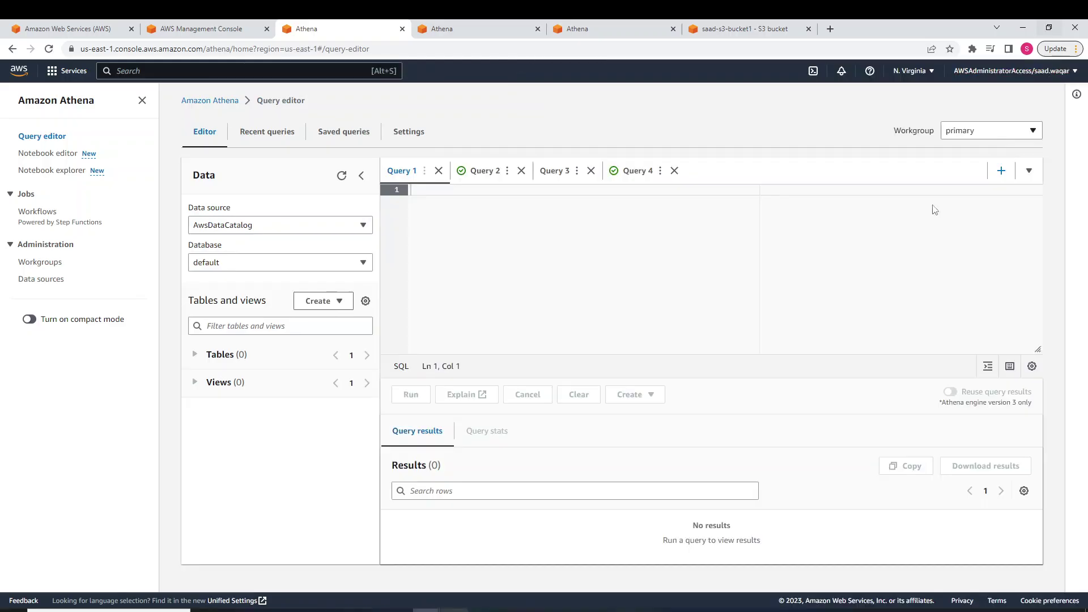
left_click(318, 301)
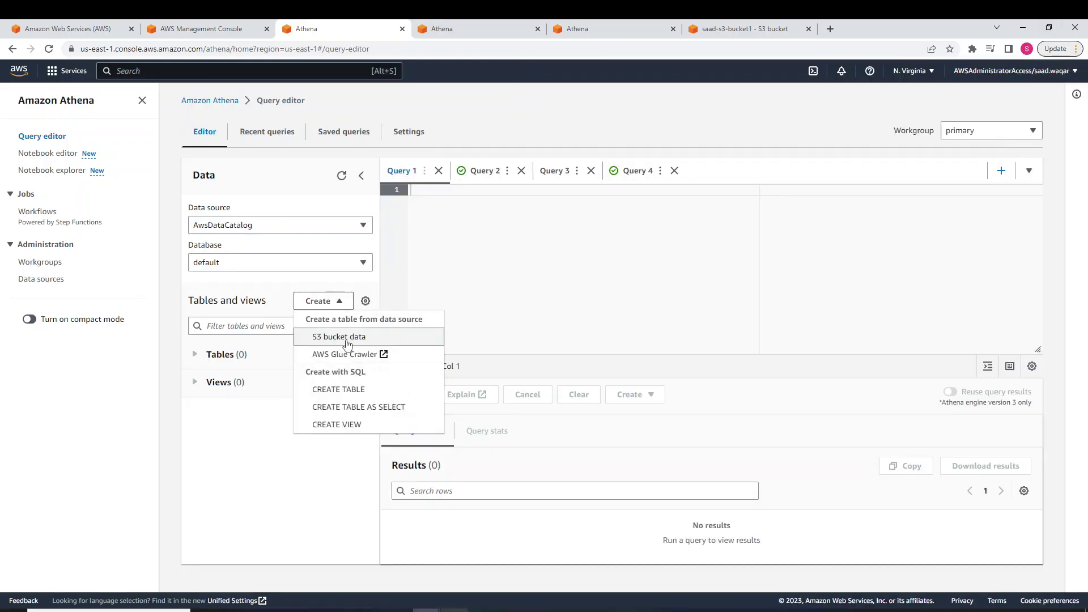
left_click(347, 338)
- Name the new table xyz and give it the description abc
left_click(221, 220)
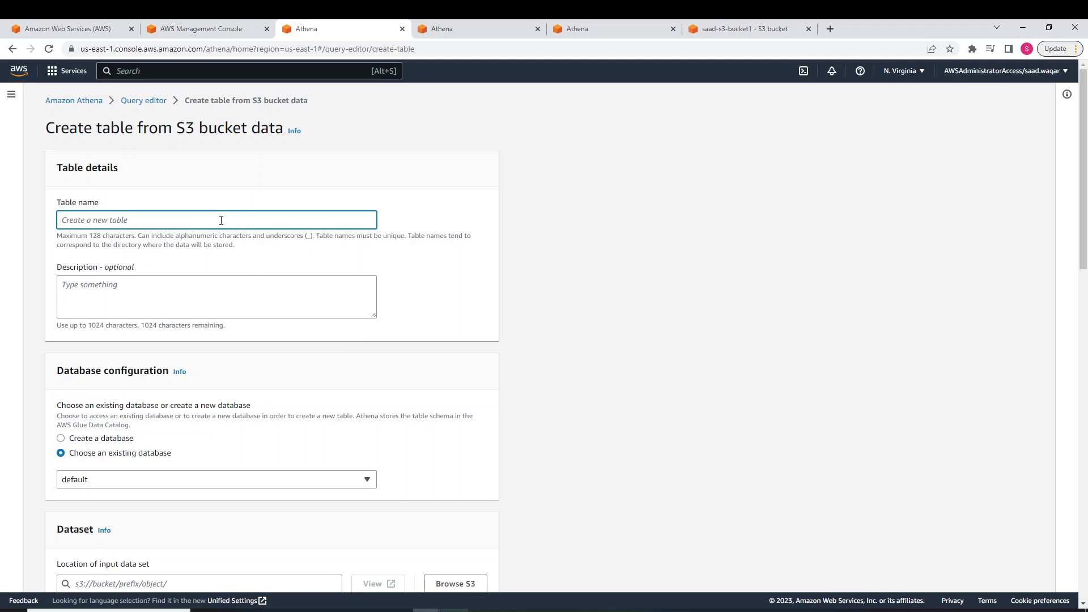
type("xv")
key("BackSpace")
key("Tab")
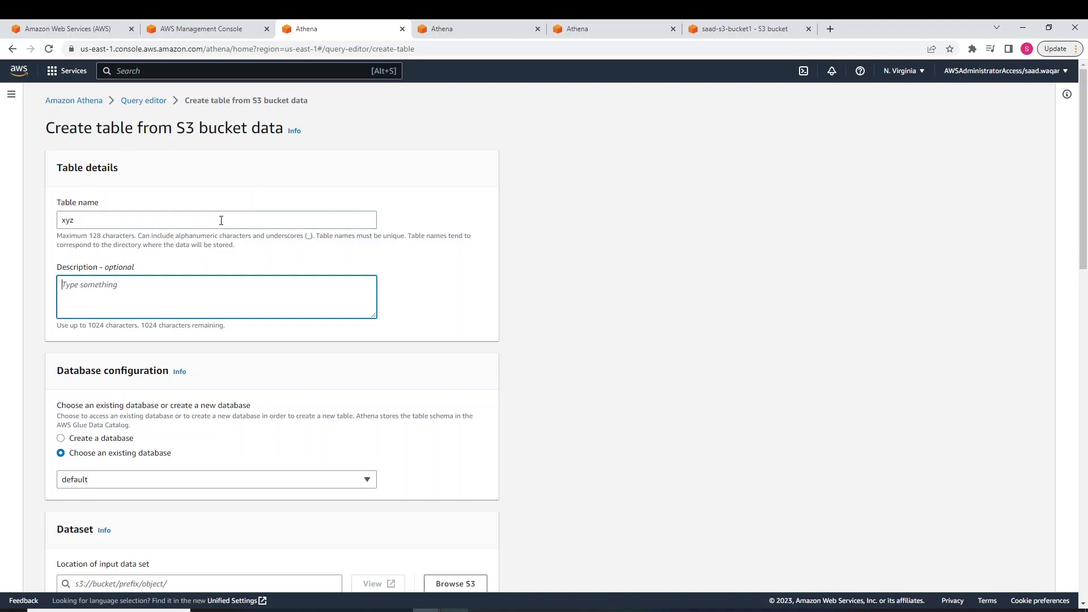
type("abc")
- Choose to create a new database for the table and name it new_db
scroll(221, 220, "down", 3)
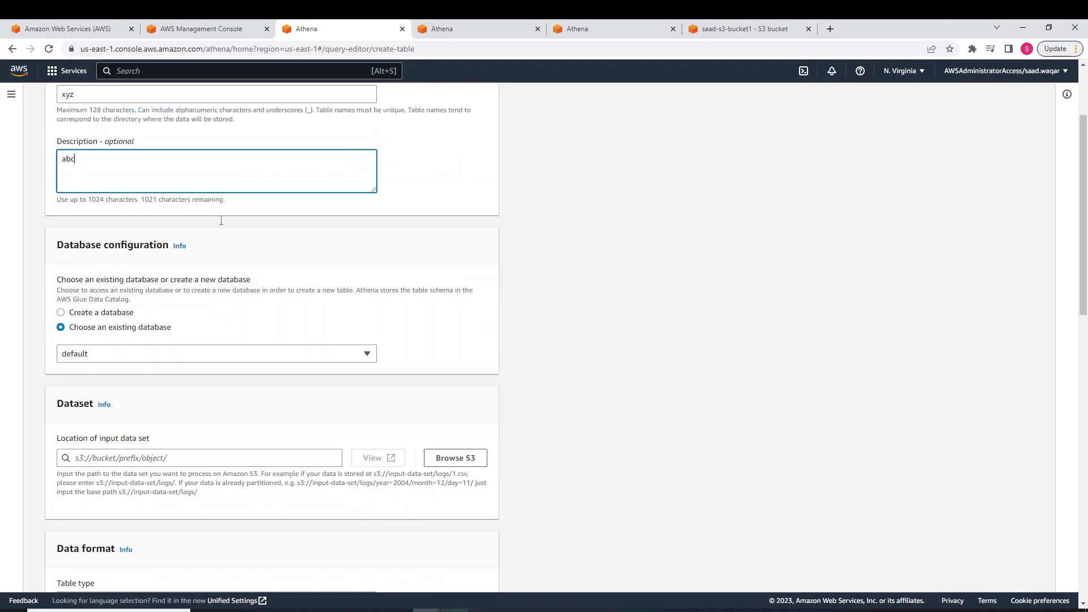
left_click(115, 268)
scroll(170, 319, "down", 1)
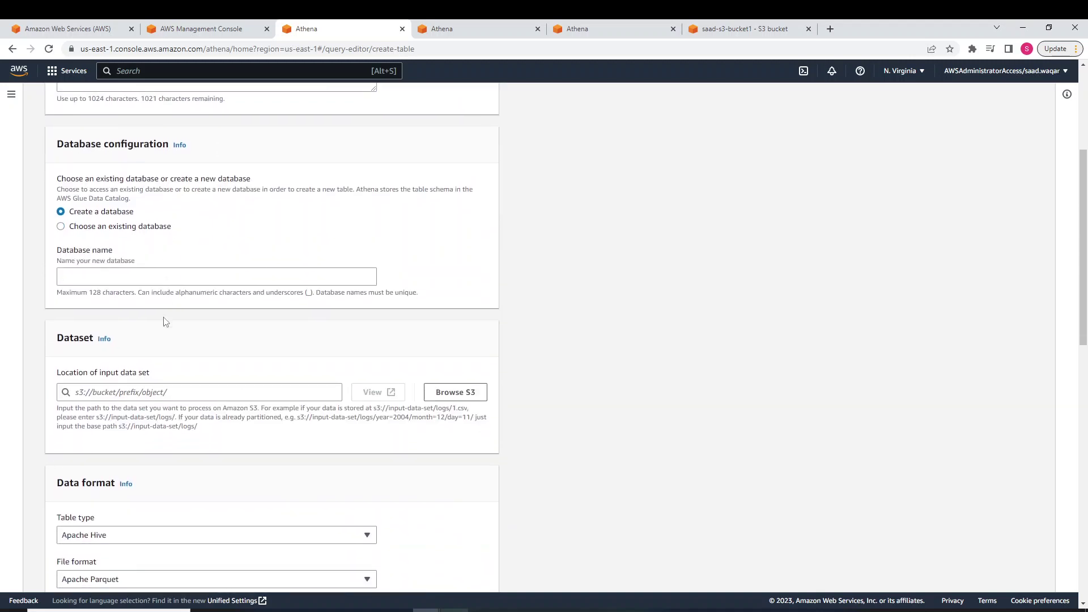
left_click(143, 274)
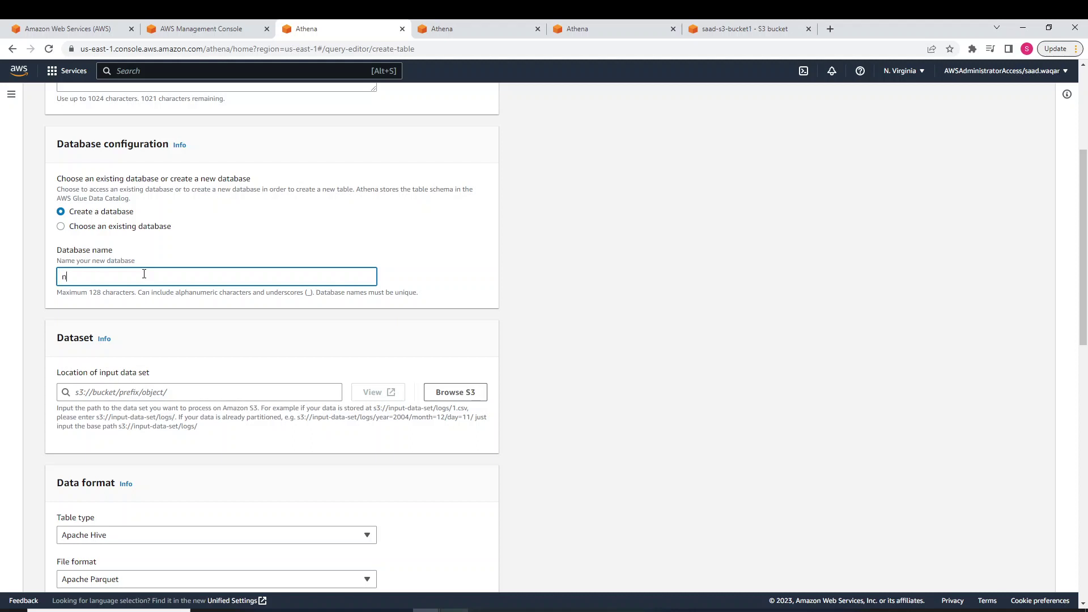
type("new_db")
- Set the input data set location to the data folder of the S3 bucket ending in s3-bucket1
scroll(411, 177, "down", 3)
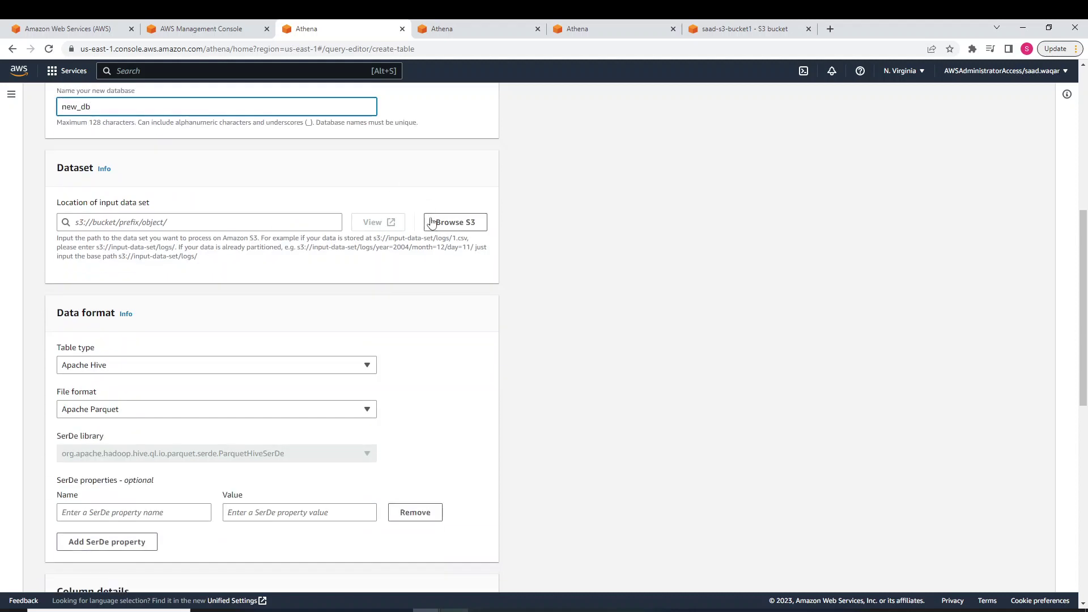
left_click(450, 222)
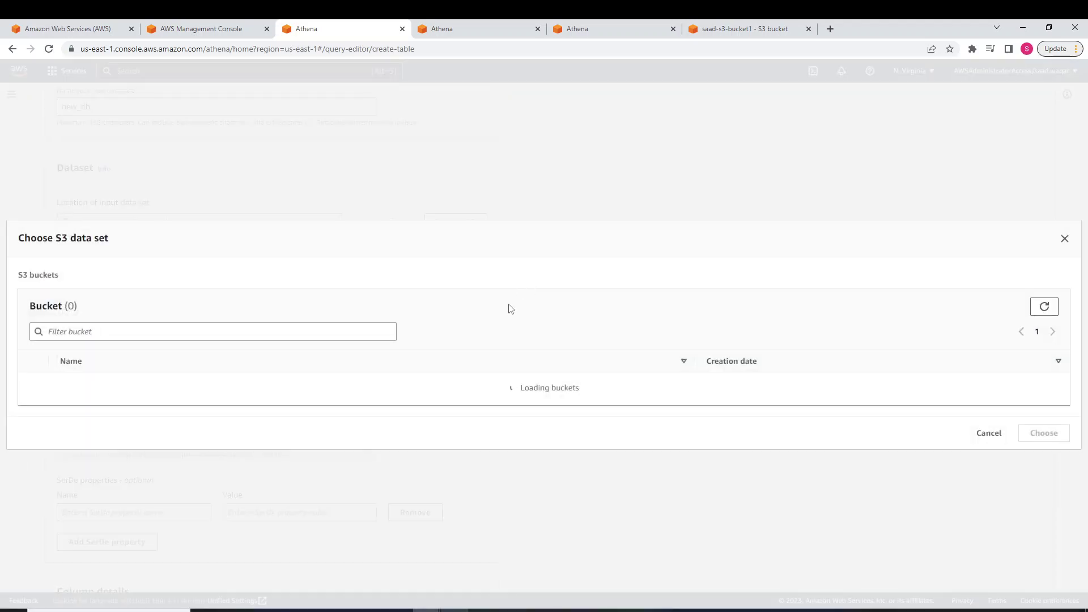
left_click(209, 237)
type("saad")
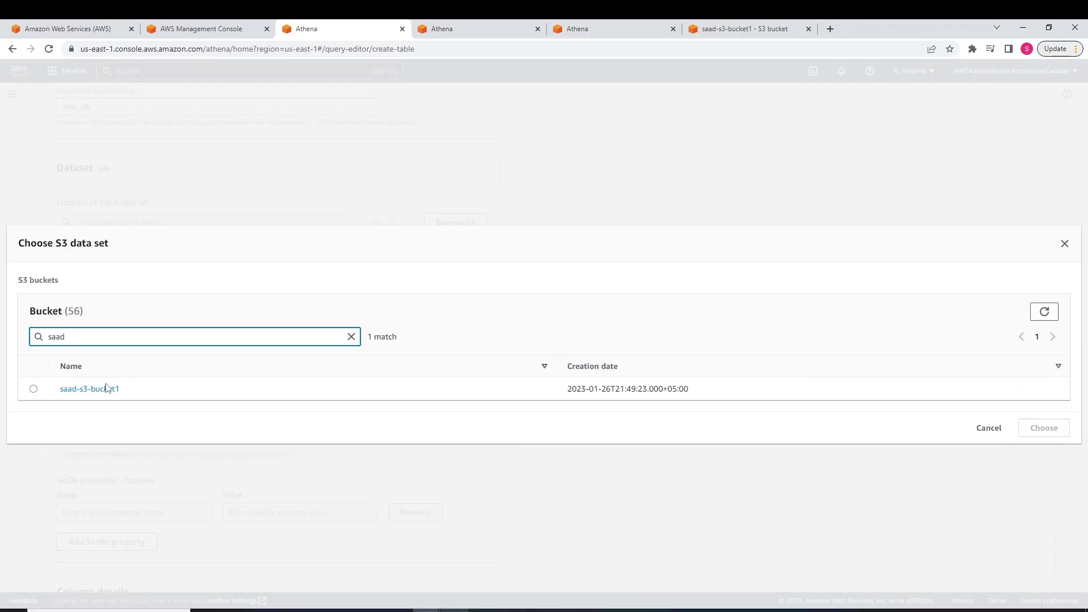
left_click(106, 388)
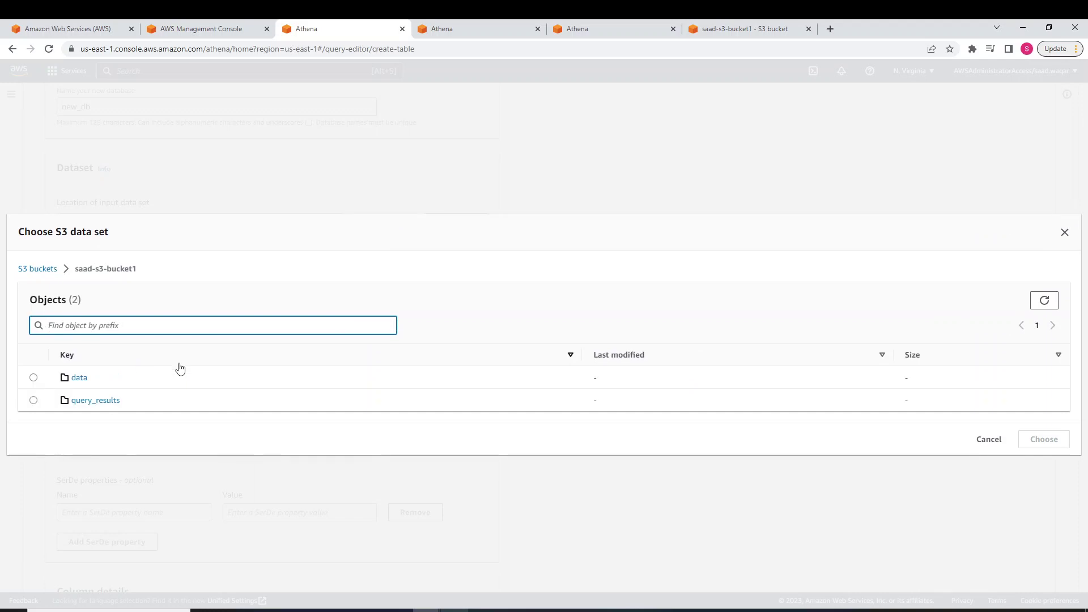
left_click(79, 377)
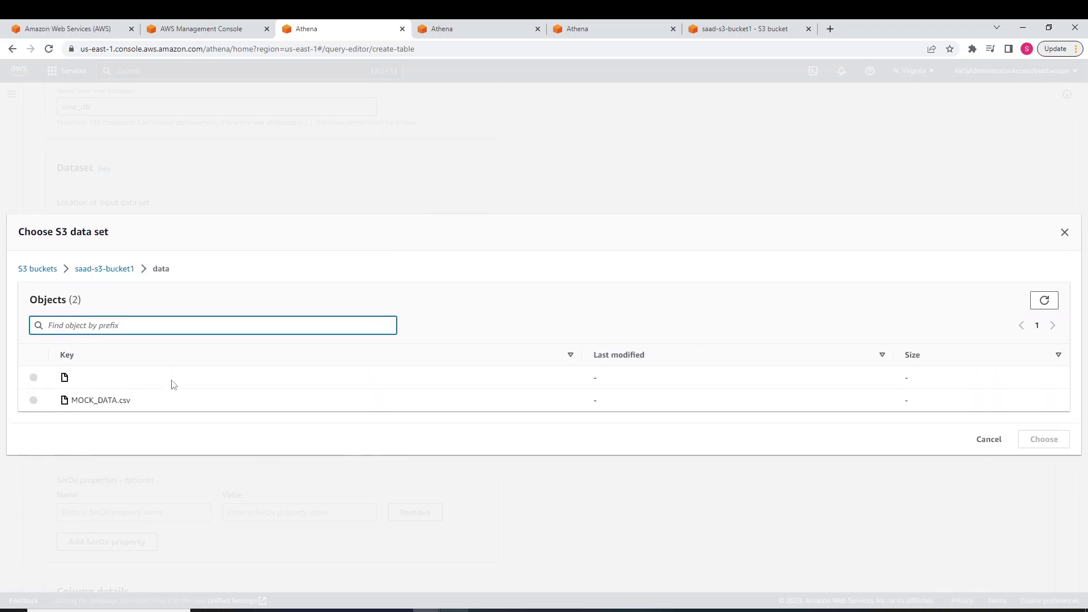
left_click(113, 269)
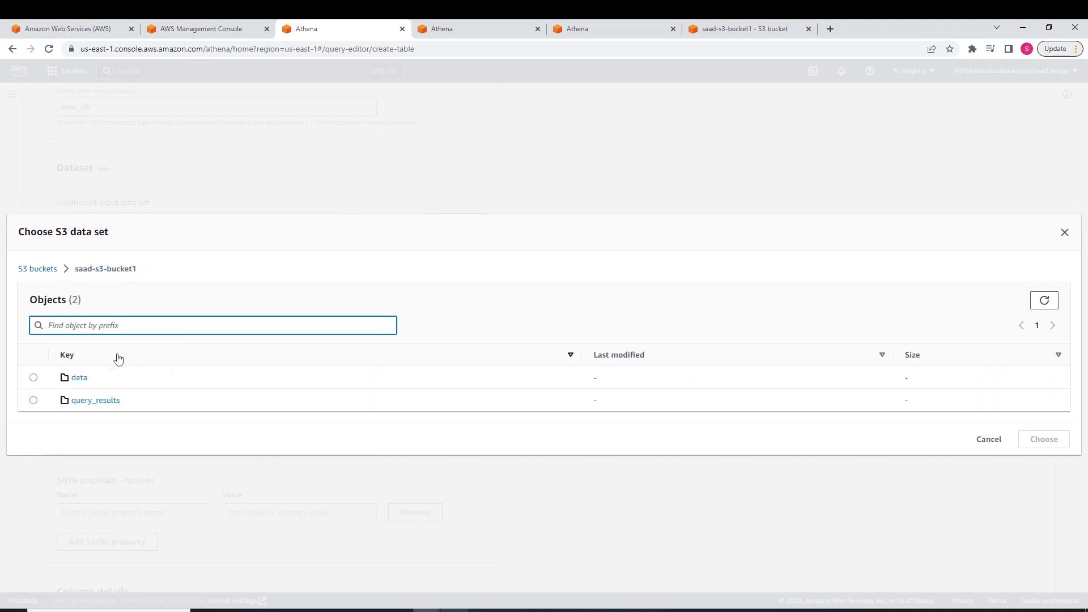
left_click(33, 378)
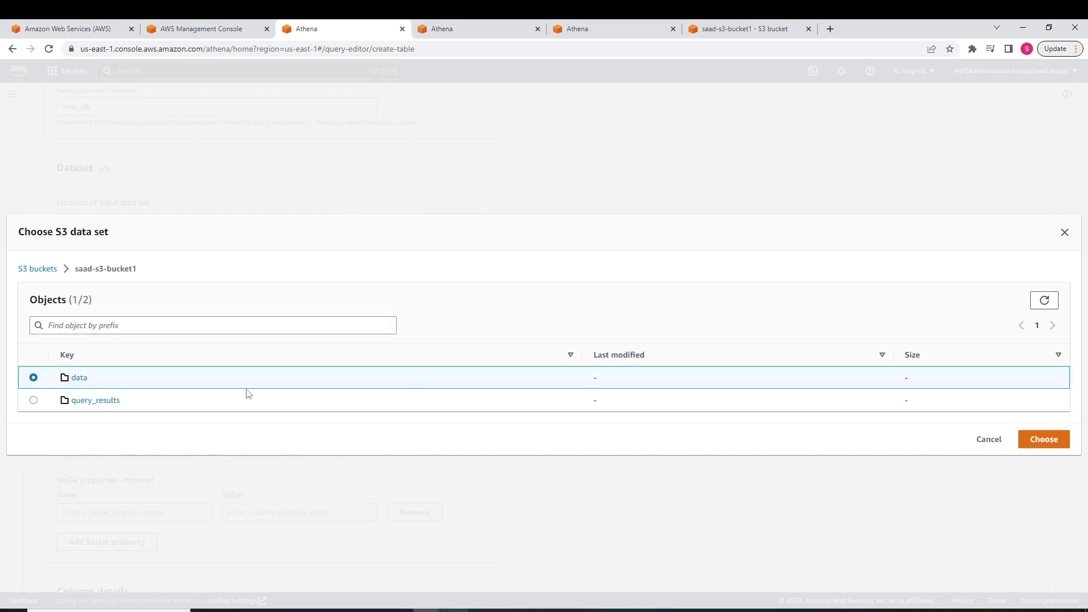
left_click(1042, 440)
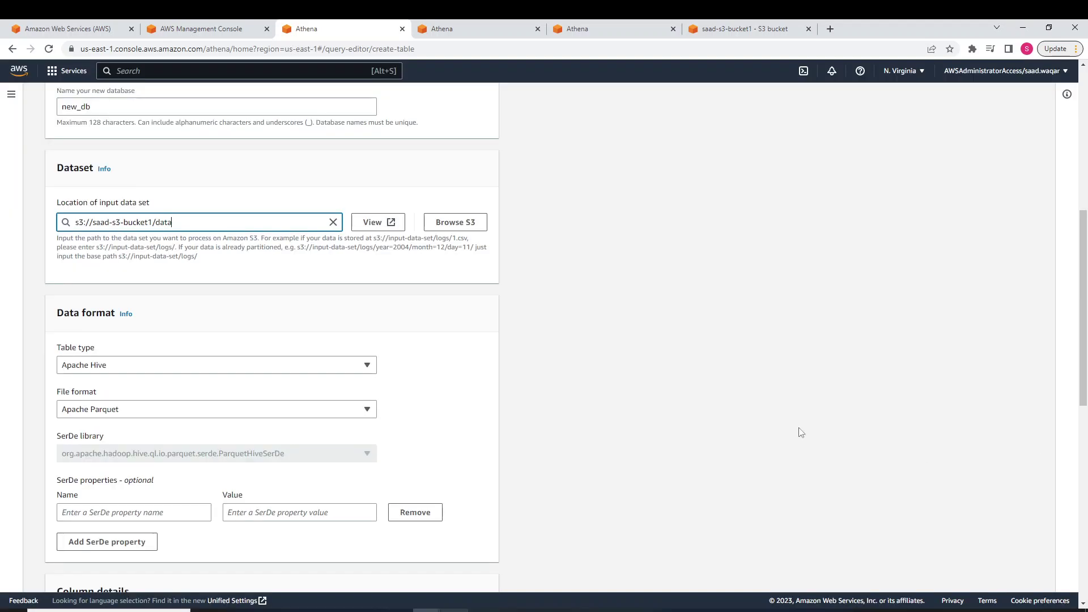
- Set the table's file format to CSV in the data format settings
scroll(459, 351, "down", 2)
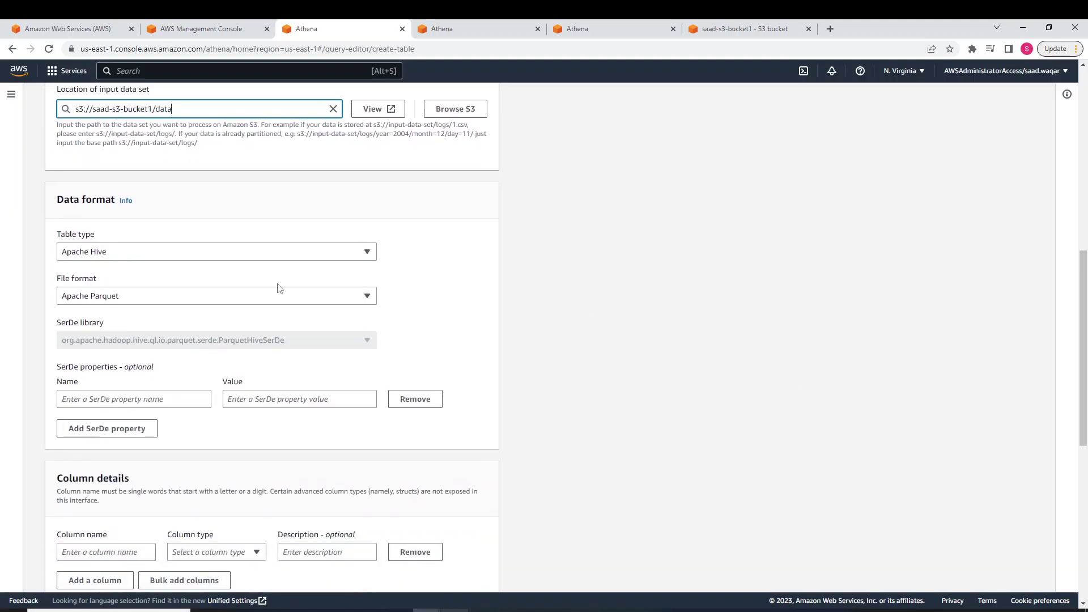
left_click(141, 299)
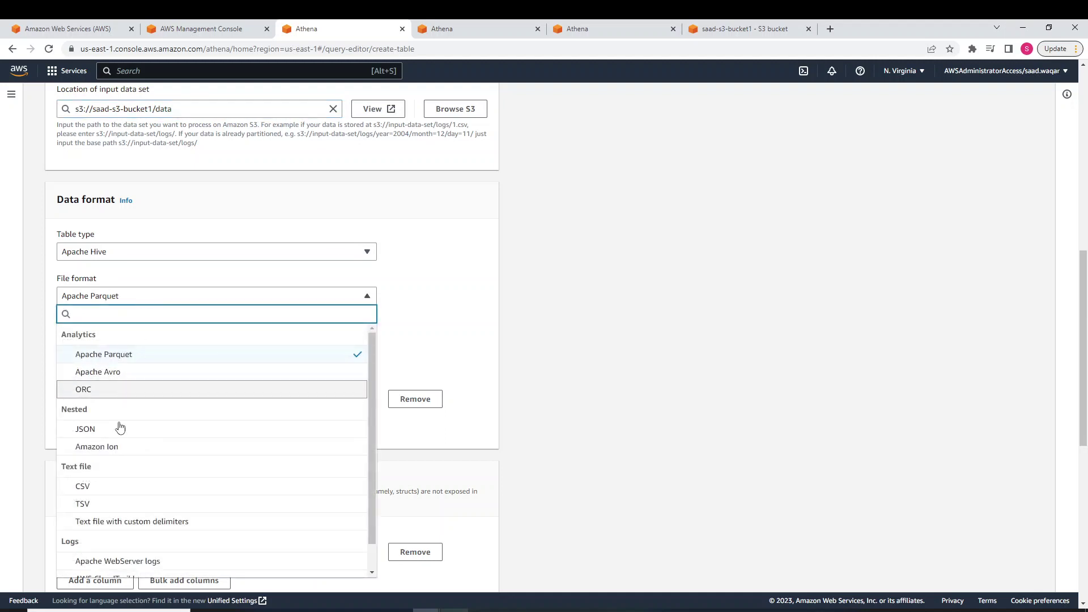
left_click(117, 486)
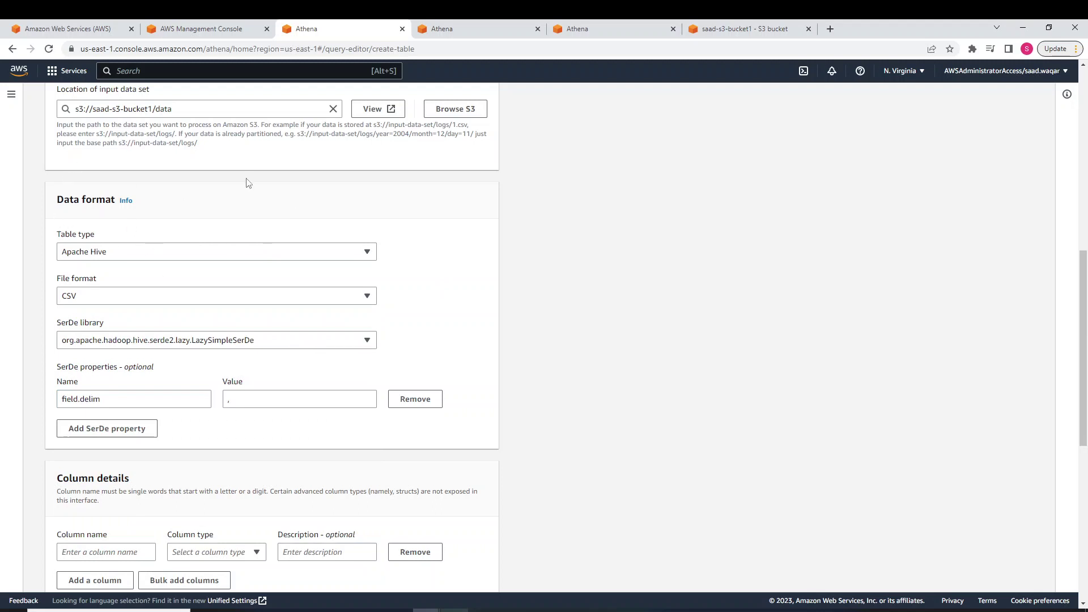
- Place the browser beside the MOCK_DATA sheet and define the table's first column as id with type int
scroll(482, 290, "down", 2)
scroll(483, 290, "down", 2)
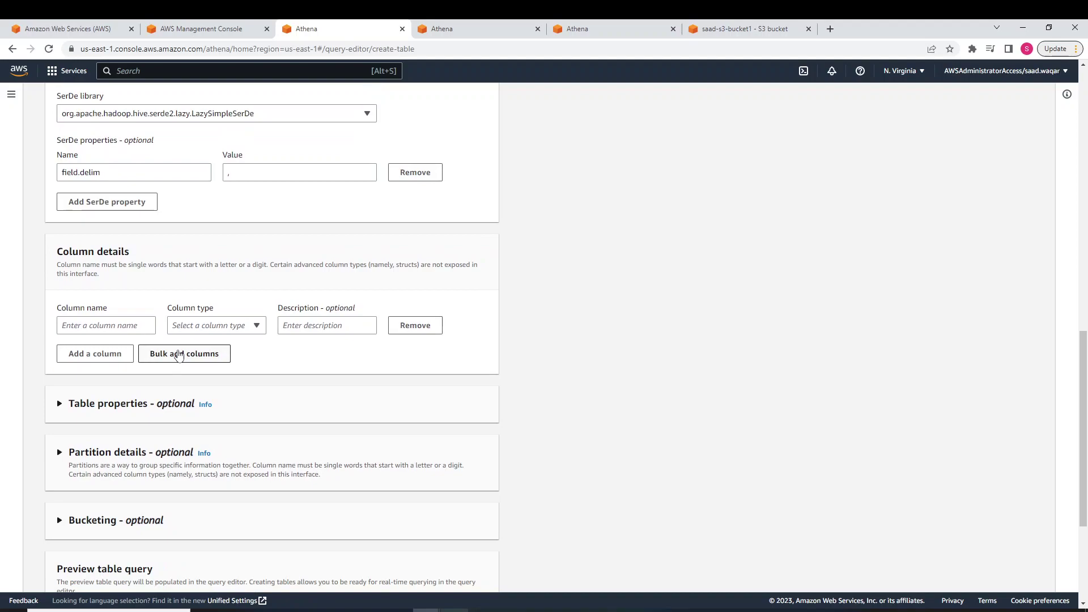
key("super+Right")
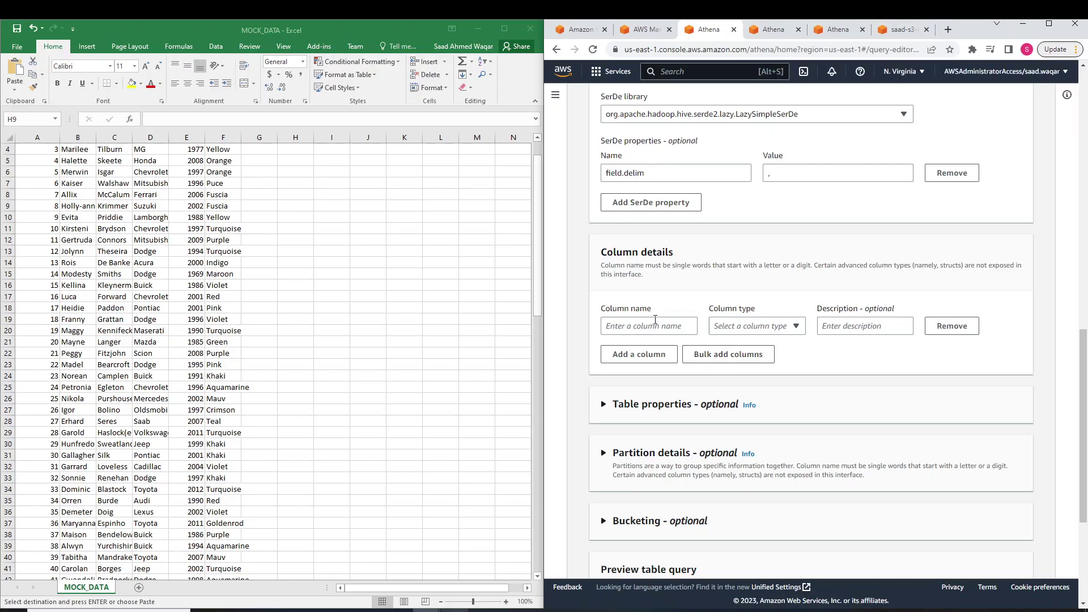
left_click(655, 320)
scroll(350, 301, "up", 1)
left_click(671, 329)
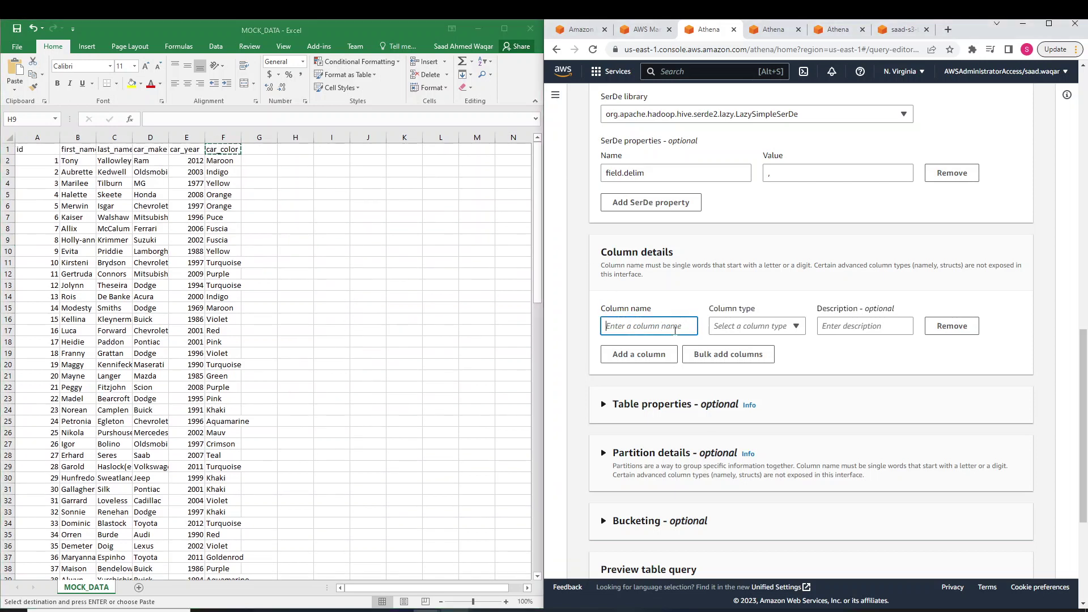
type("id")
key("Tab")
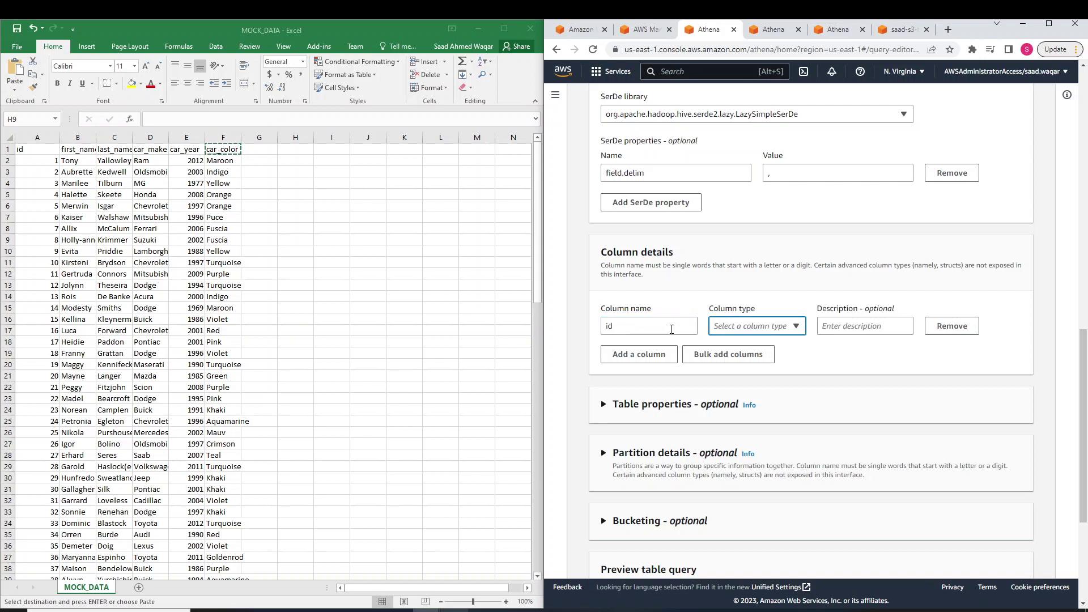
left_click(798, 328)
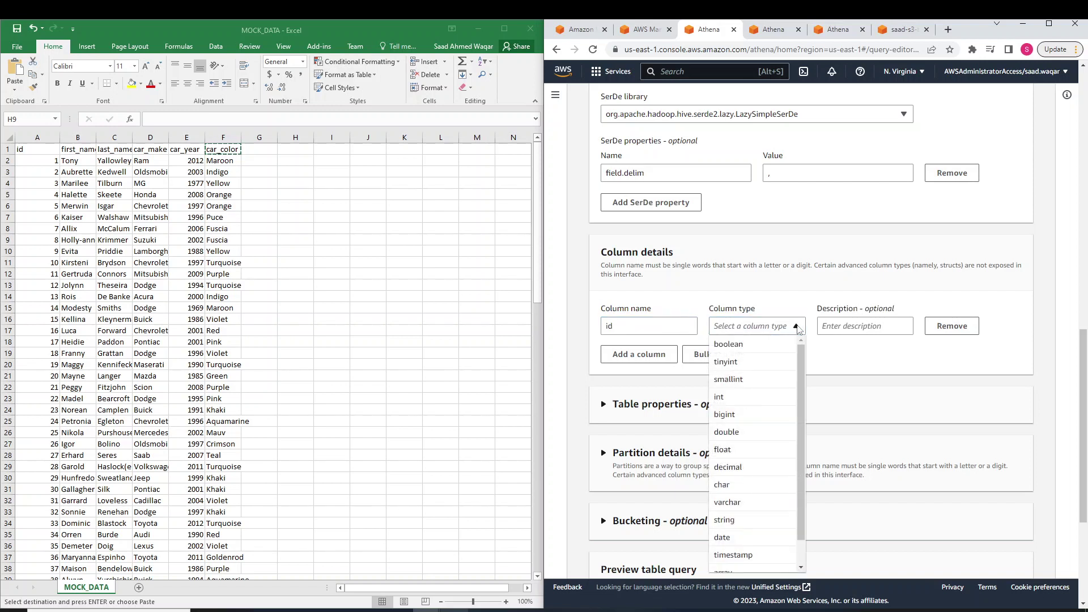
left_click(773, 397)
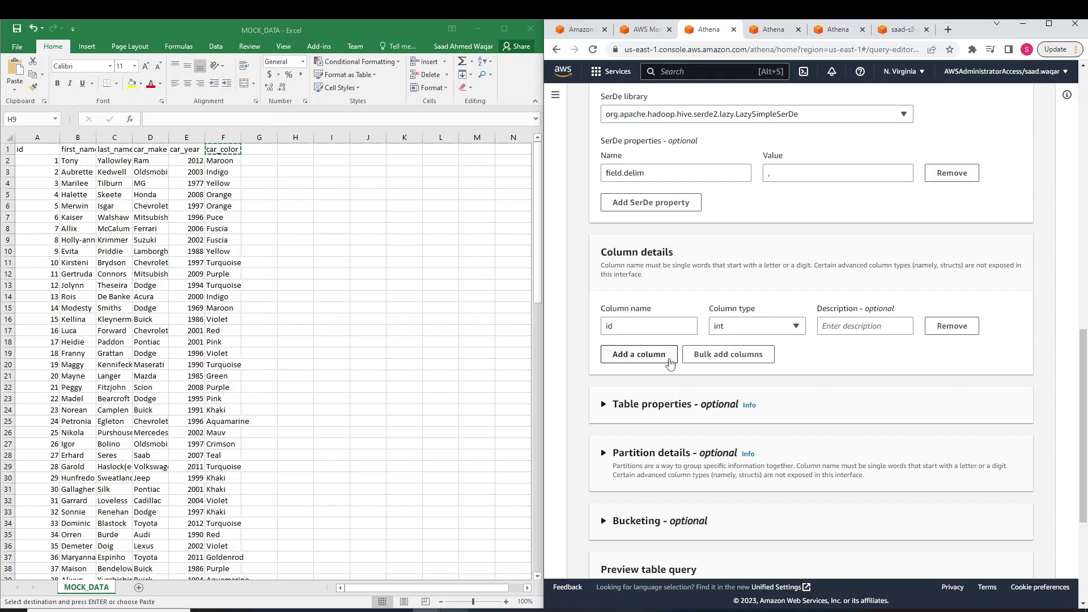
- Add a second column to the table and name it first_name, copied from the MOCK_DATA sheet's header
left_click(673, 361)
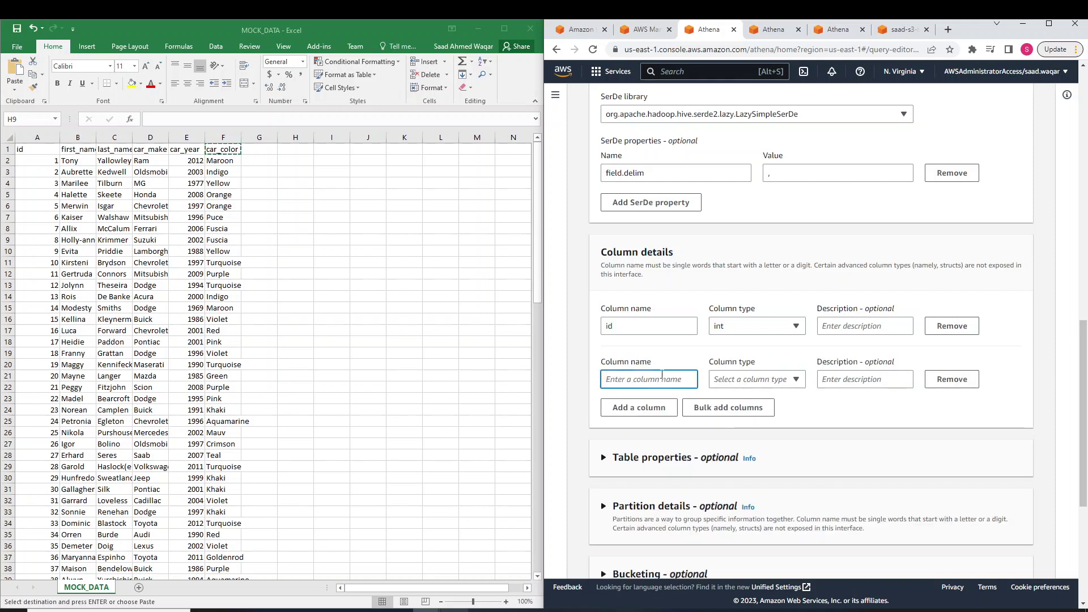
left_click(76, 147)
left_click(77, 147)
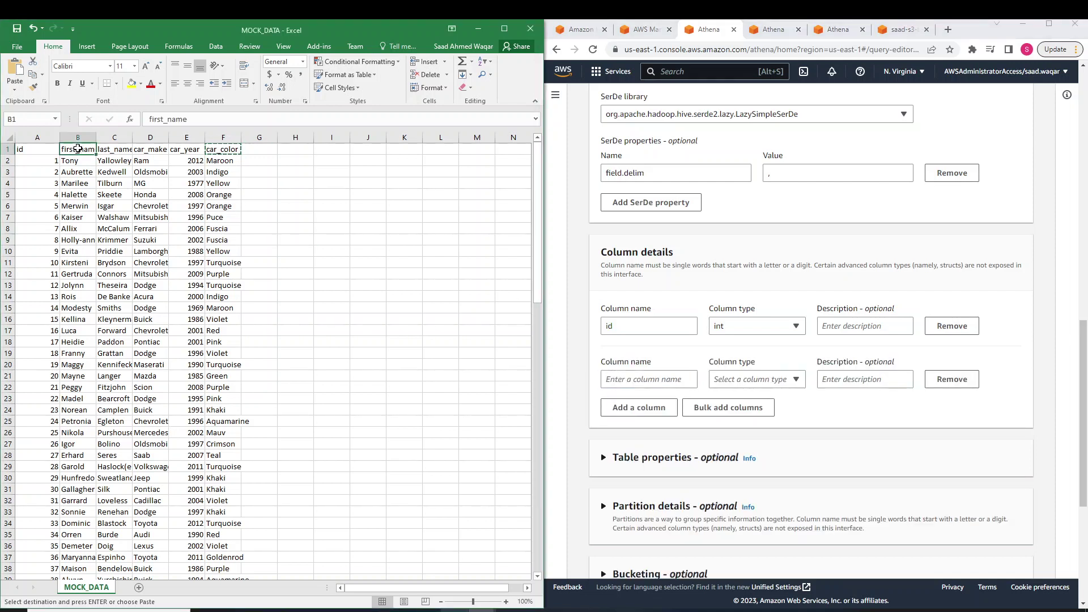
key("ctrl+c")
left_click(605, 379)
key("ctrl+v")
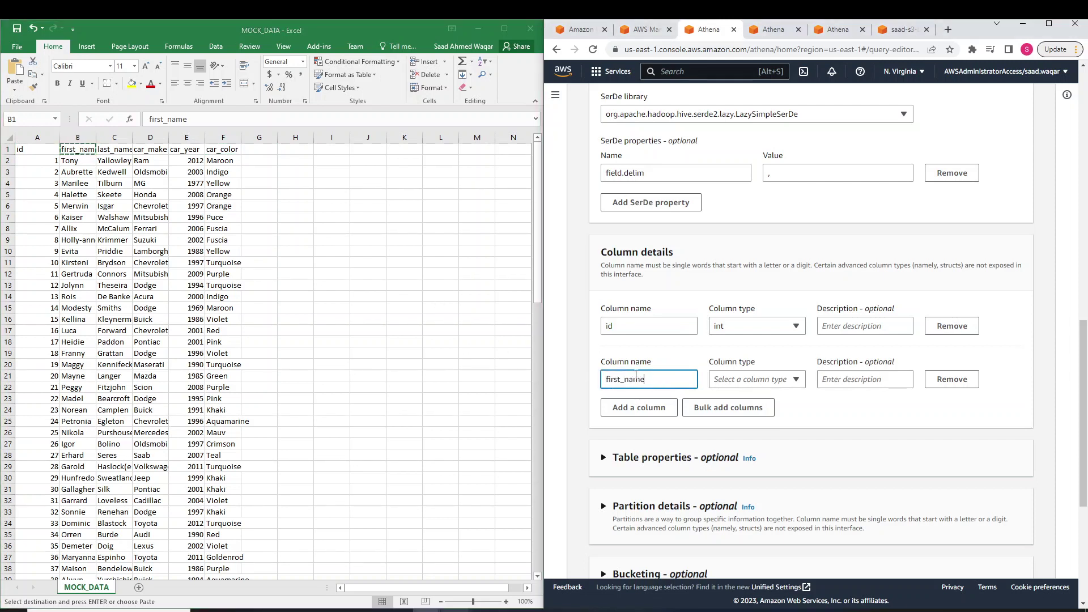
- Set the first_name column's type to varchar with a length of 25 and add a blank third column
left_click(796, 383)
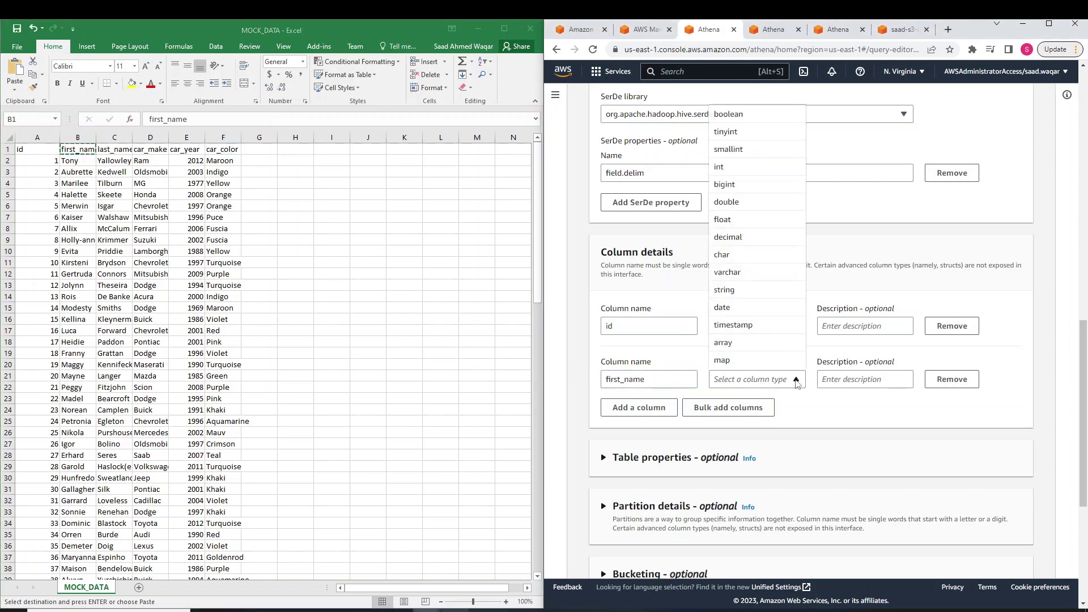
left_click(772, 273)
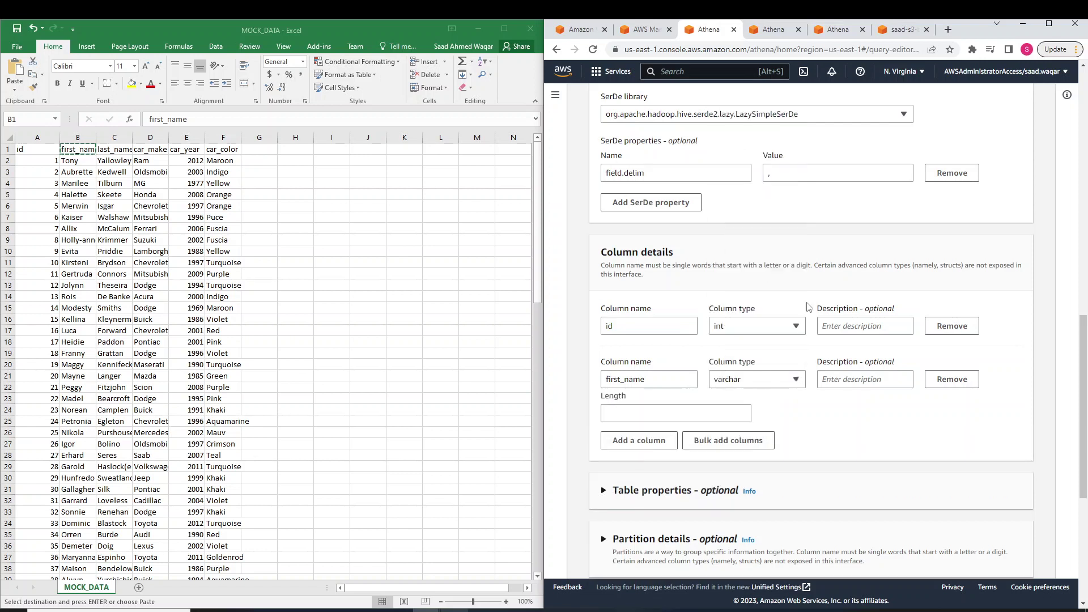
left_click(699, 413)
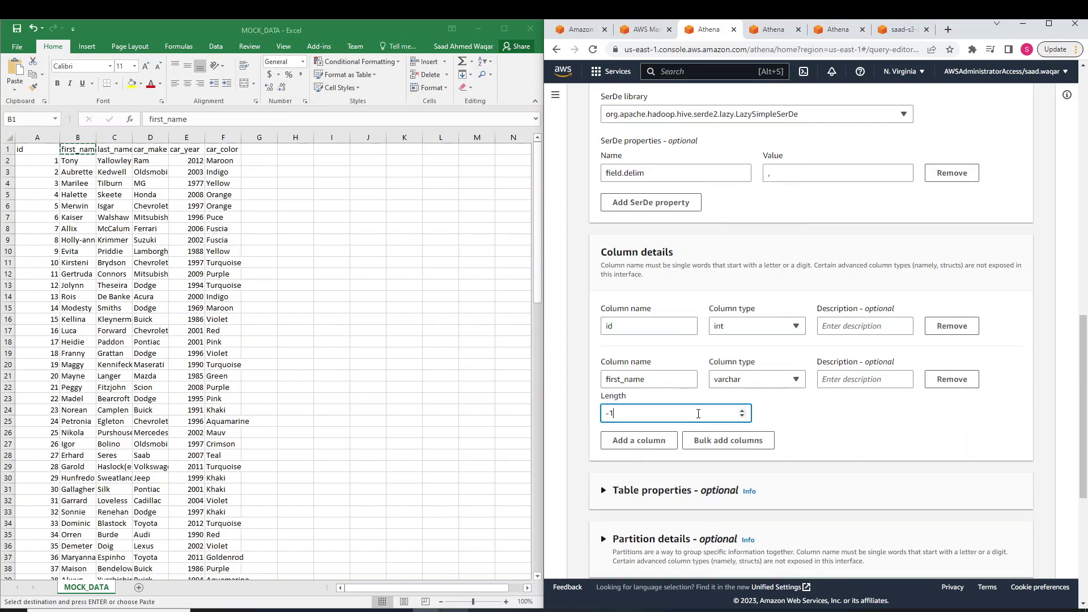
key("BackSpace")
key("BackSpace")
type("25")
left_click(645, 439)
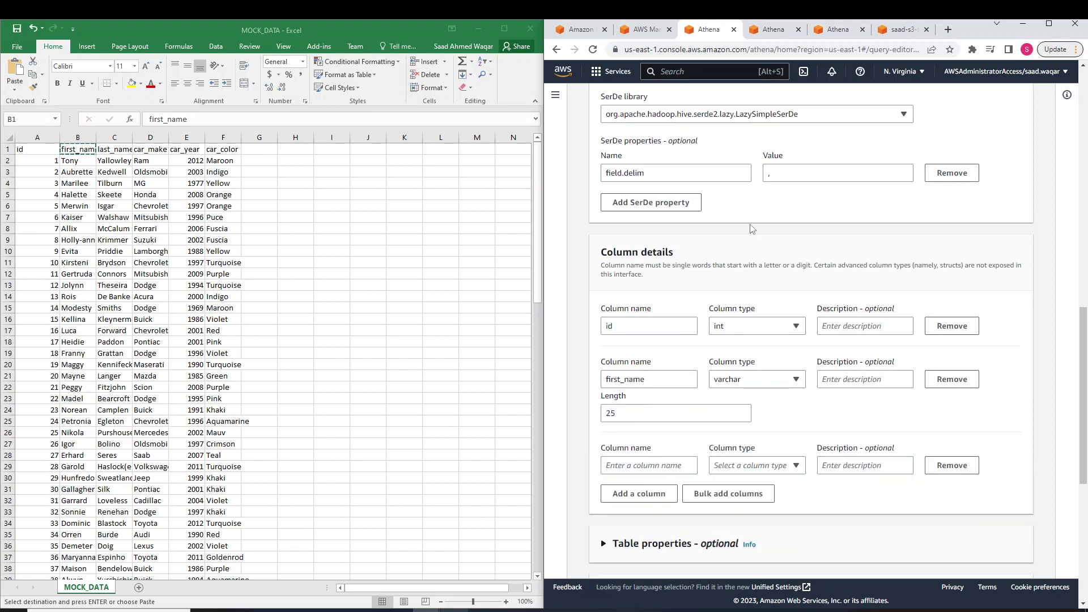
- Close the unfinished table form and enlarge the browser on the existing Demo_car_table creation query
scroll(737, 430, "down", 6)
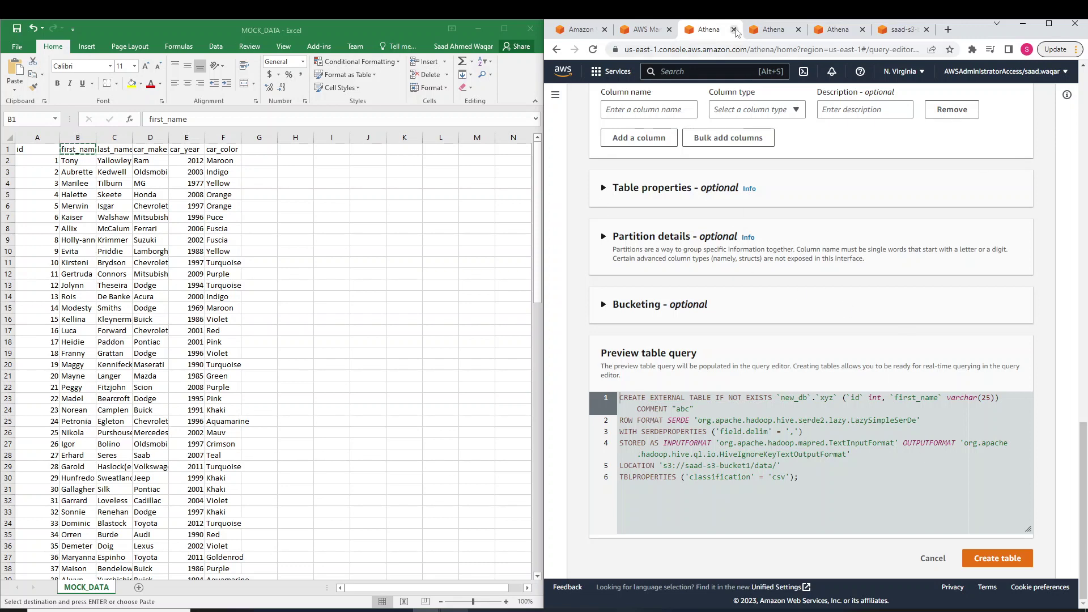
left_click(734, 29)
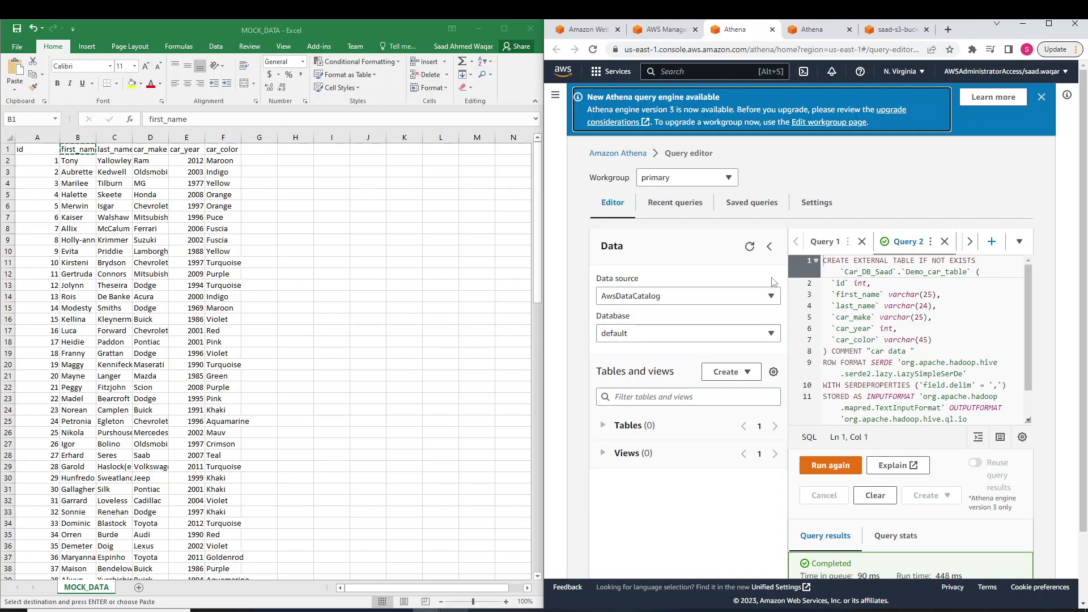
left_click(1039, 23)
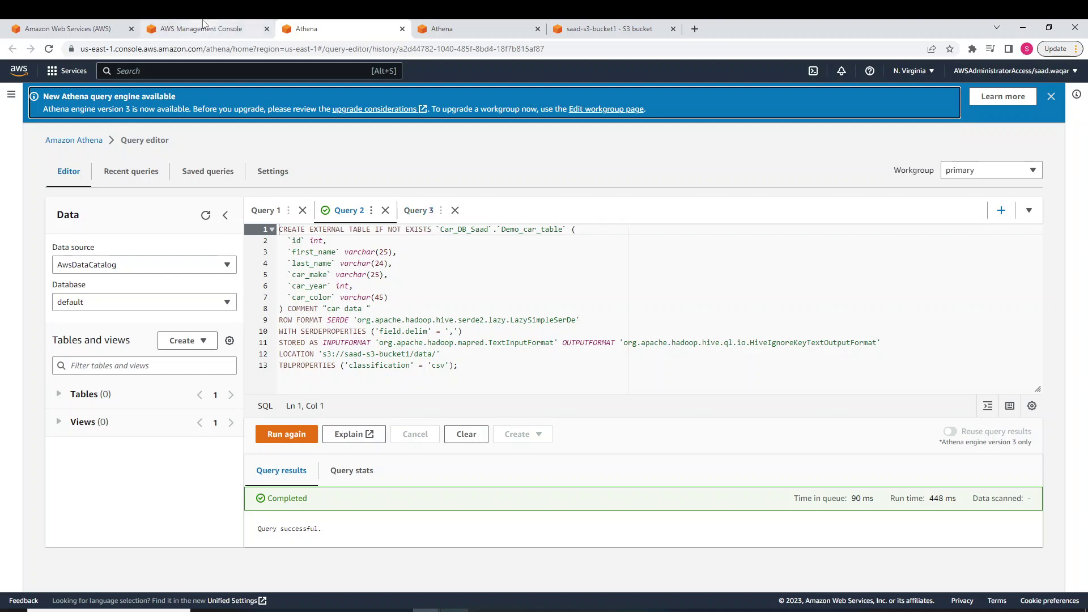
left_click(204, 27)
left_click(310, 27)
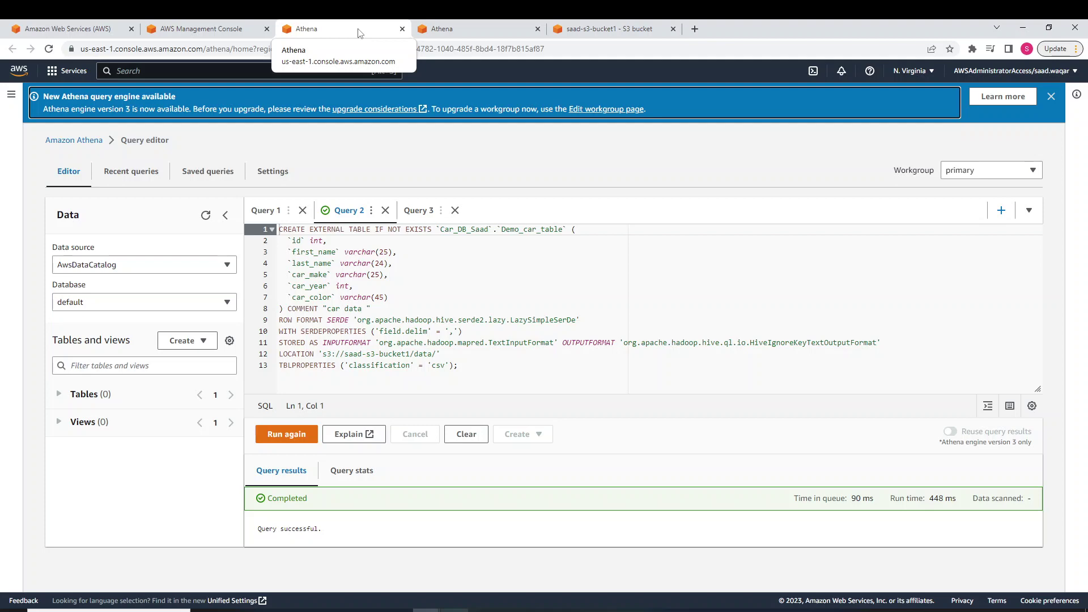
- Turn off the manual proxy server in the Windows network settings and reload the Athena page in the former console home tab
left_click(201, 28)
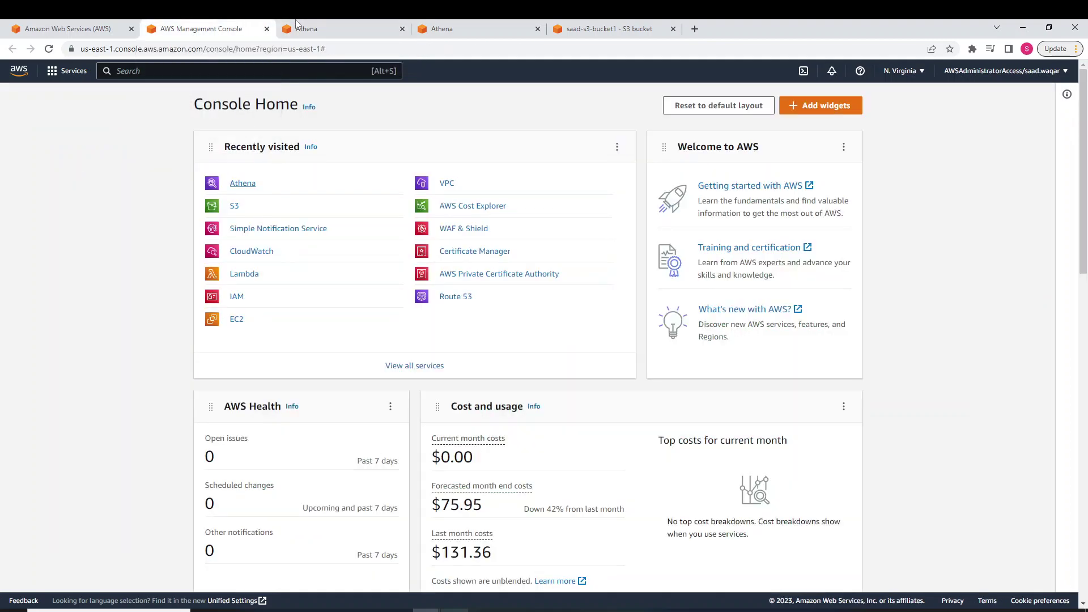
left_click(320, 28)
left_click(232, 26)
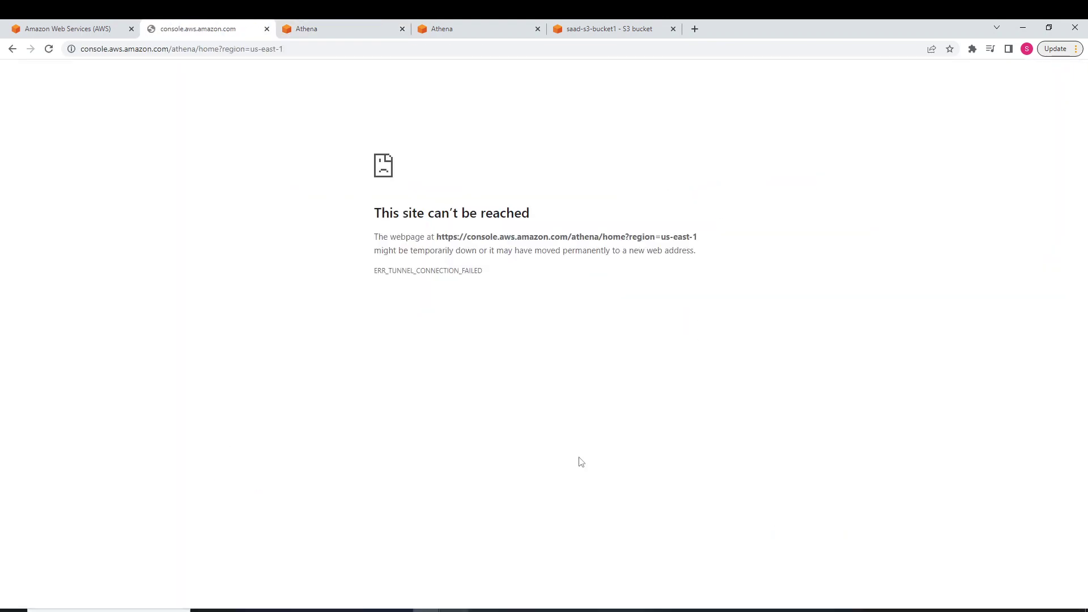
left_click(454, 610)
left_click(394, 312)
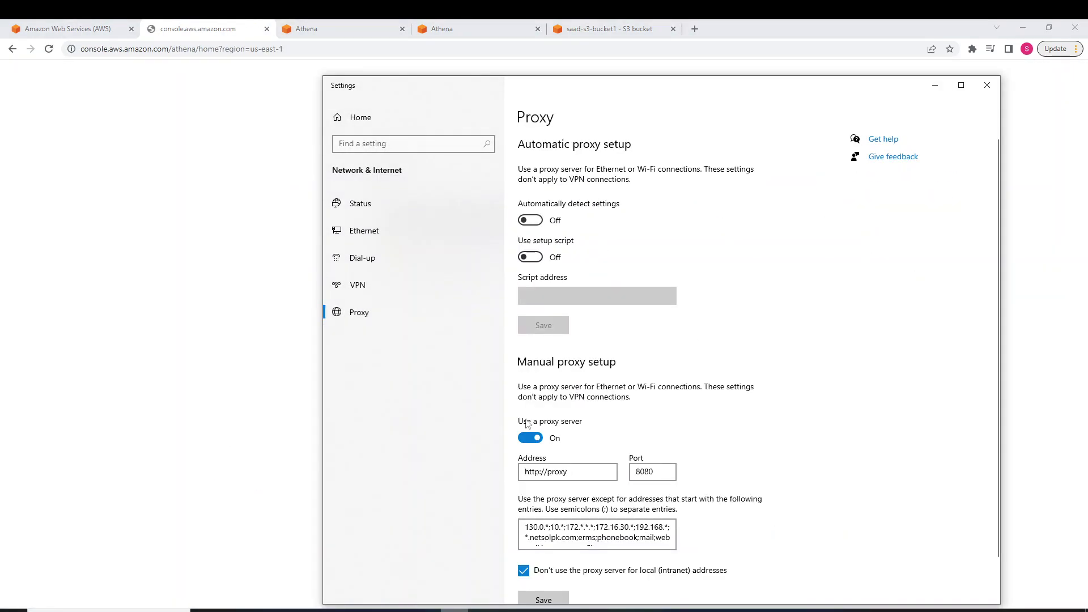
left_click(530, 437)
left_click(180, 394)
left_click(49, 49)
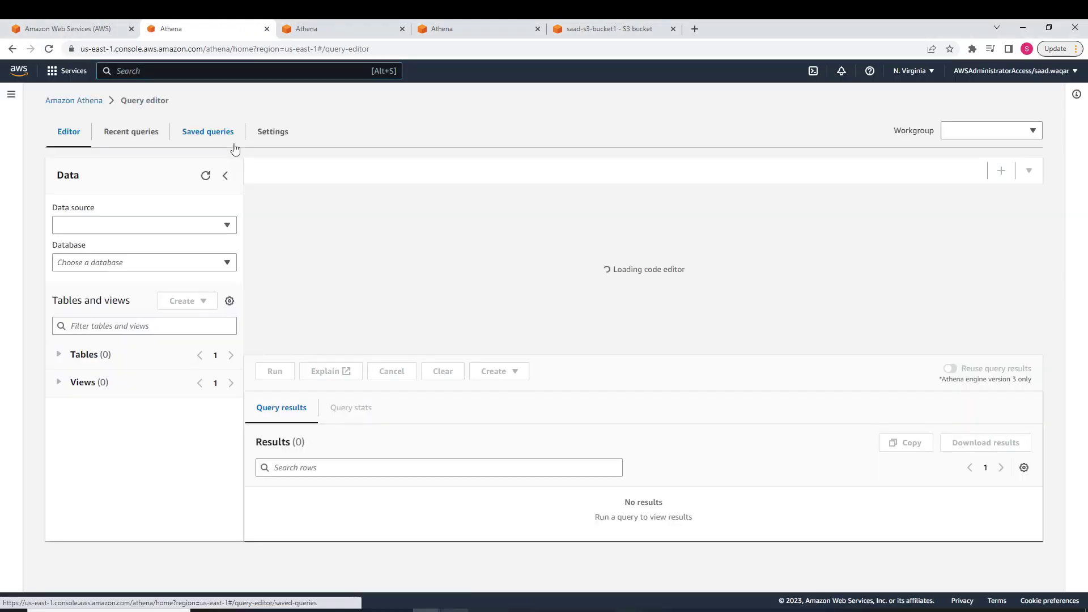
- View the top-level folders of the S3 bucket that holds the data folder and return to Athena
left_click(609, 29)
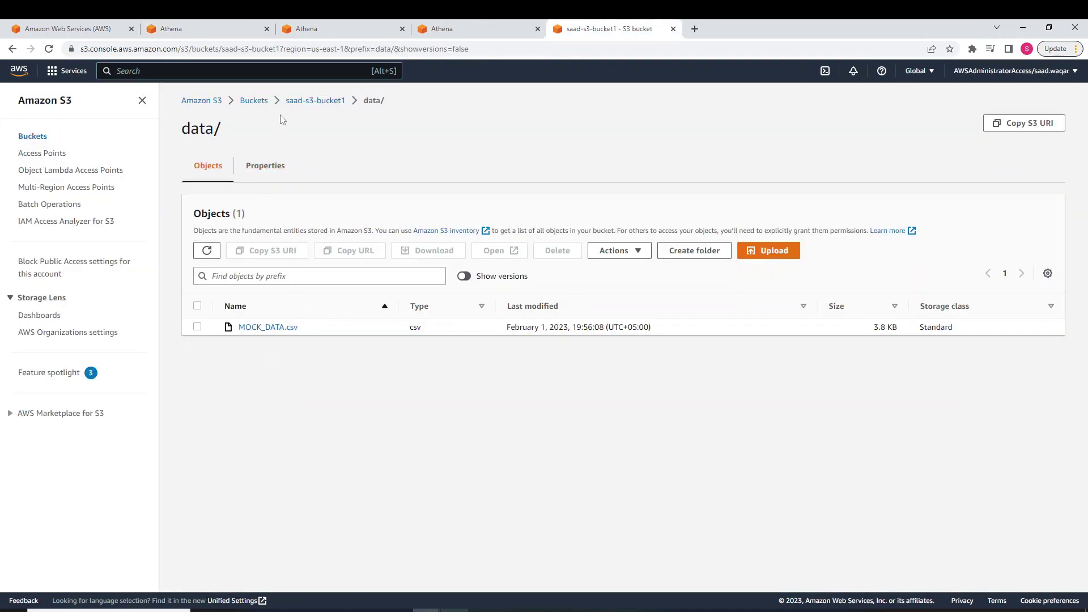
left_click(315, 101)
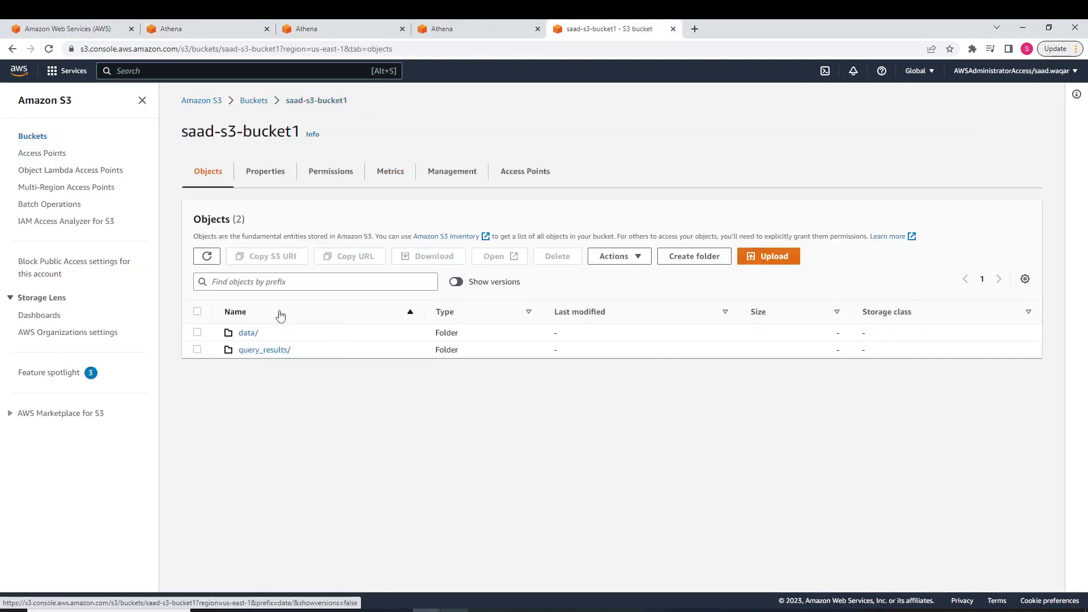
left_click(209, 27)
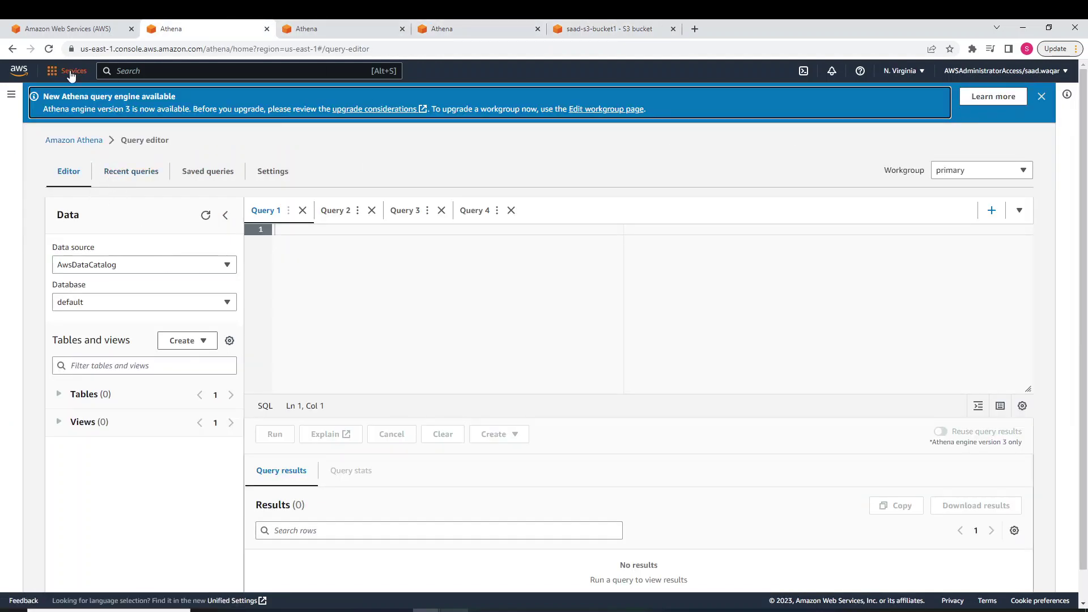
- Open the details of the primary workgroup in Athena and examine its query result location
left_click(1042, 96)
left_click(100, 101)
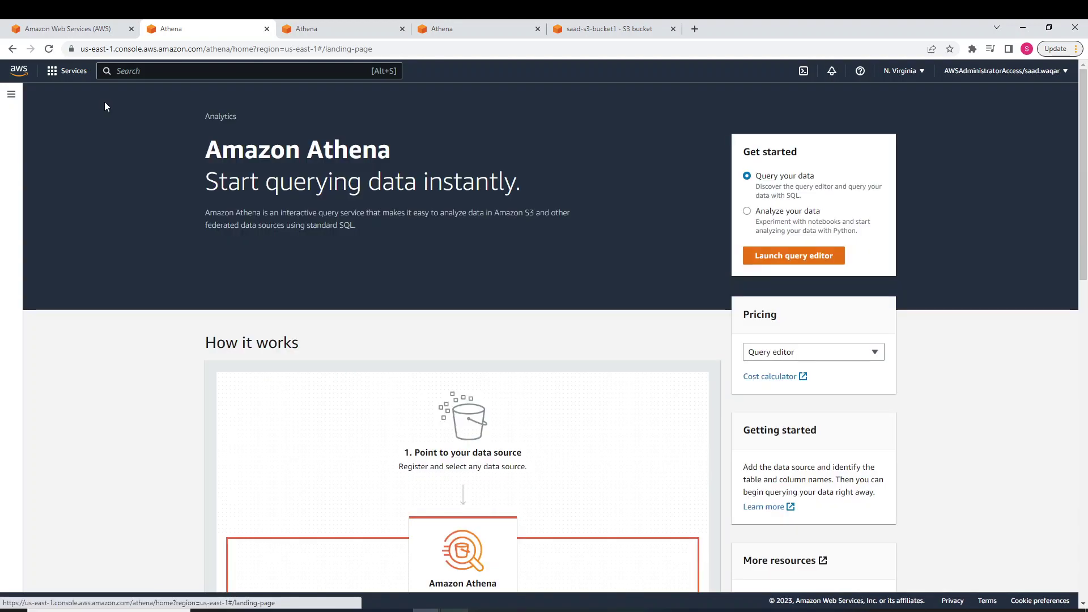
left_click(10, 93)
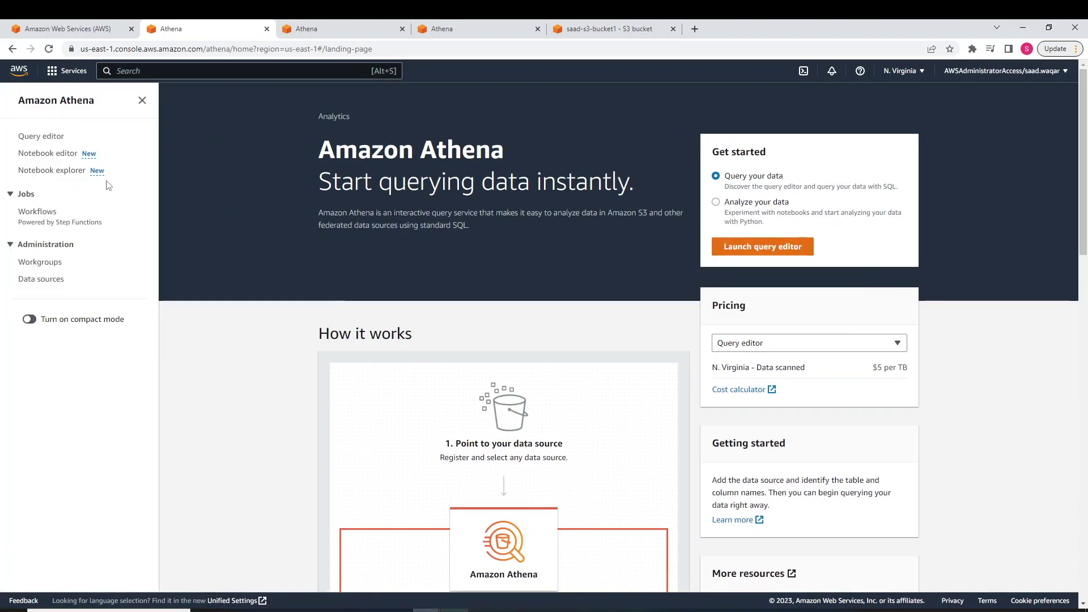
left_click(50, 264)
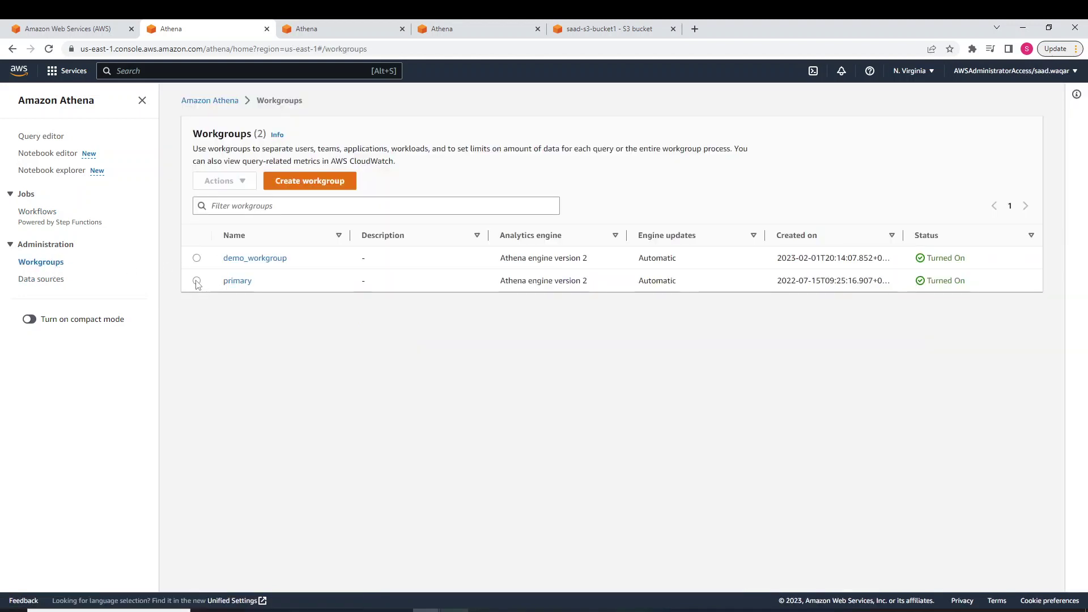
left_click(197, 280)
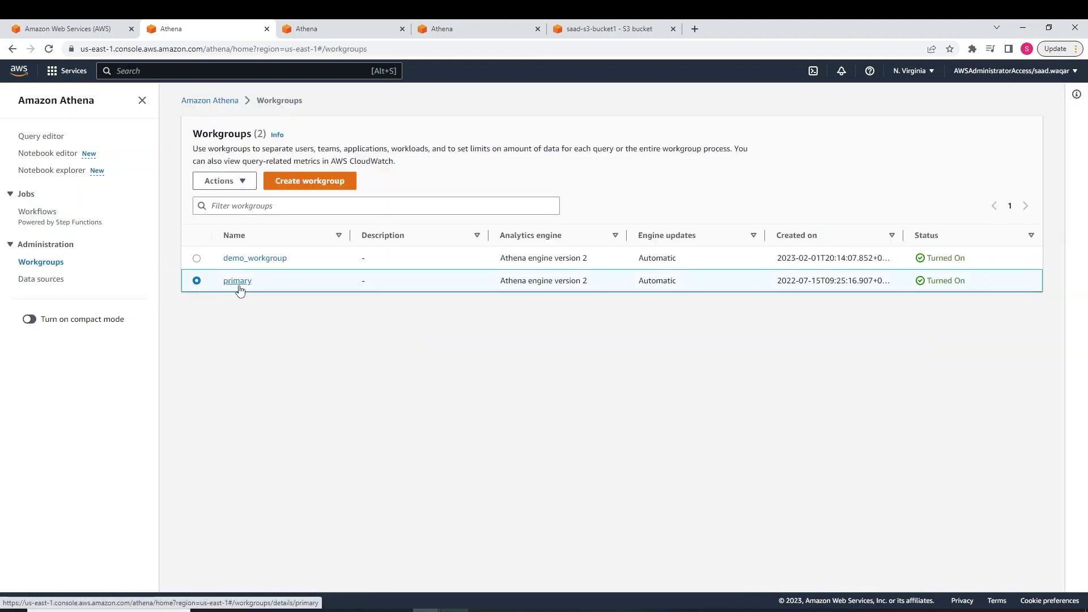
left_click(237, 281)
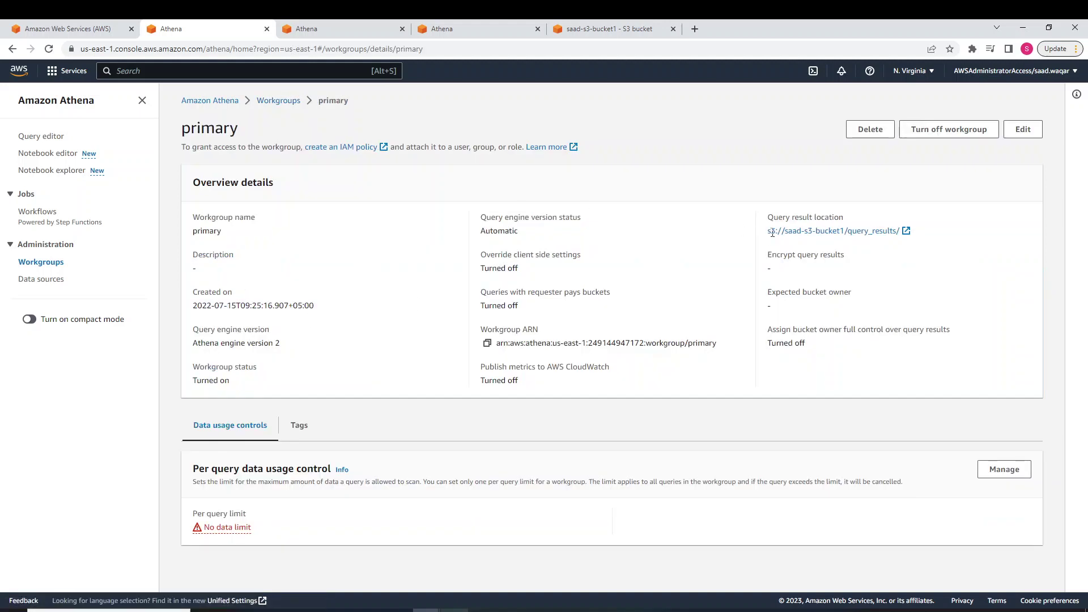
left_click_drag(772, 220, 846, 219)
left_click(877, 258)
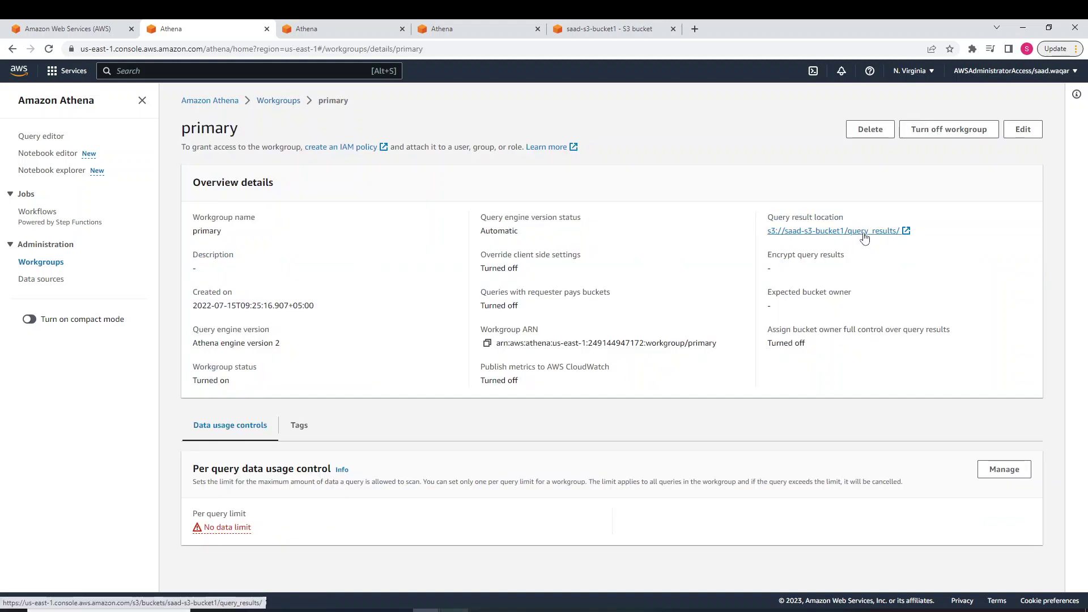
- Return to the query editor and view the Demo_car_table creation statement in Query 2
left_click(352, 28)
left_click(448, 28)
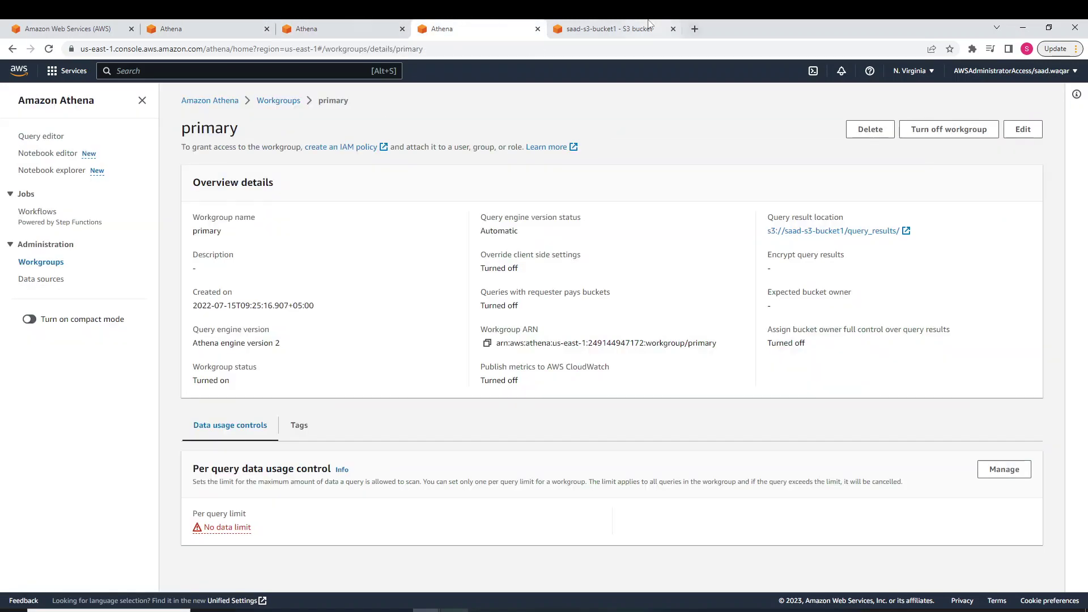
left_click(376, 25)
left_click(407, 215)
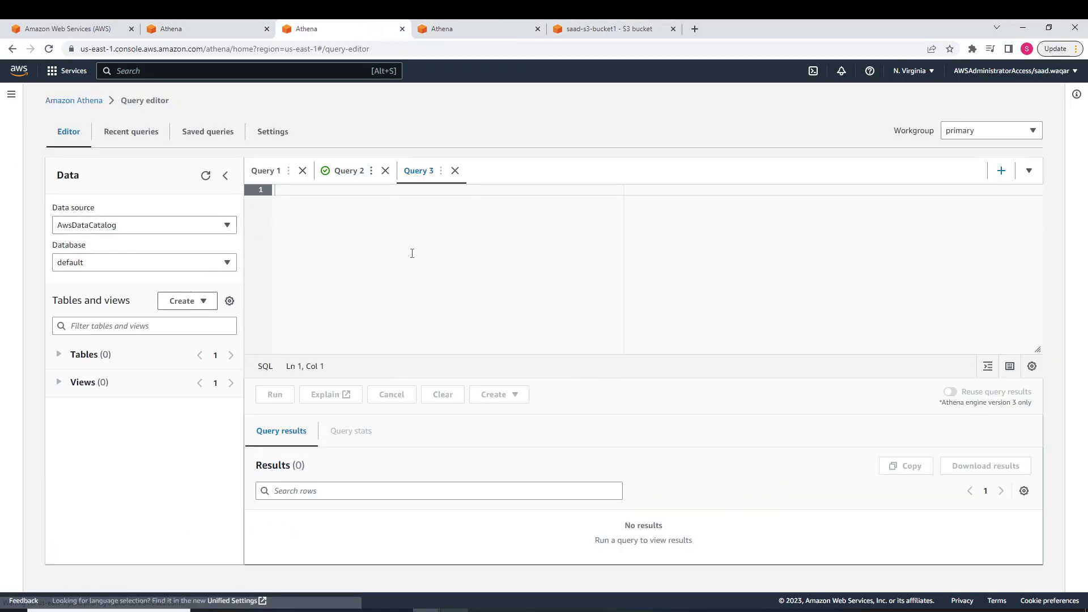
left_click(350, 172)
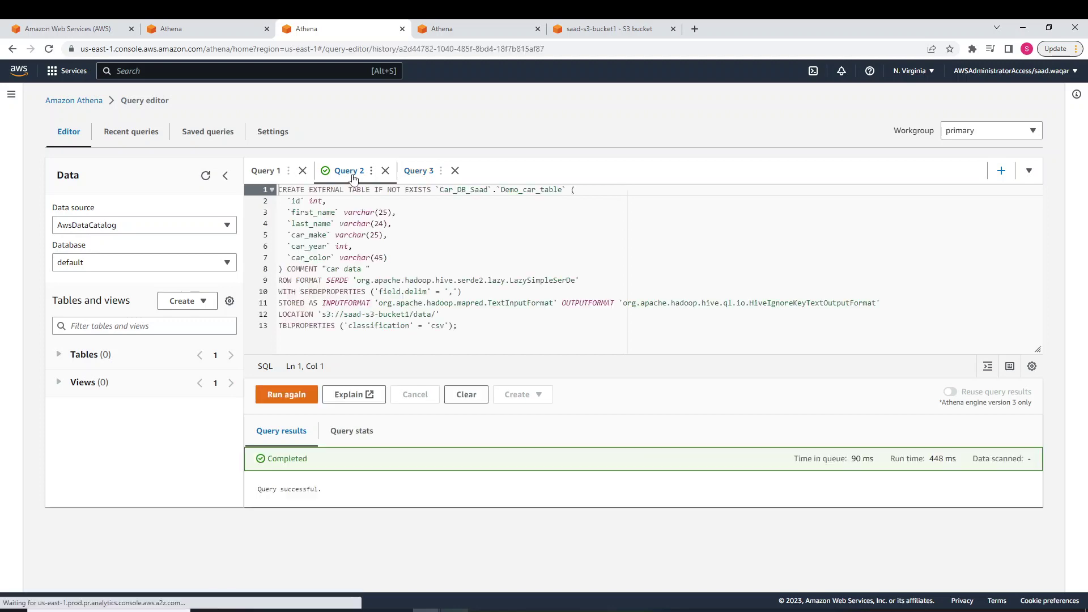
- Place the browser beside the MOCK_DATA sheet and begin Query 3 with the text select * from
left_click(423, 173)
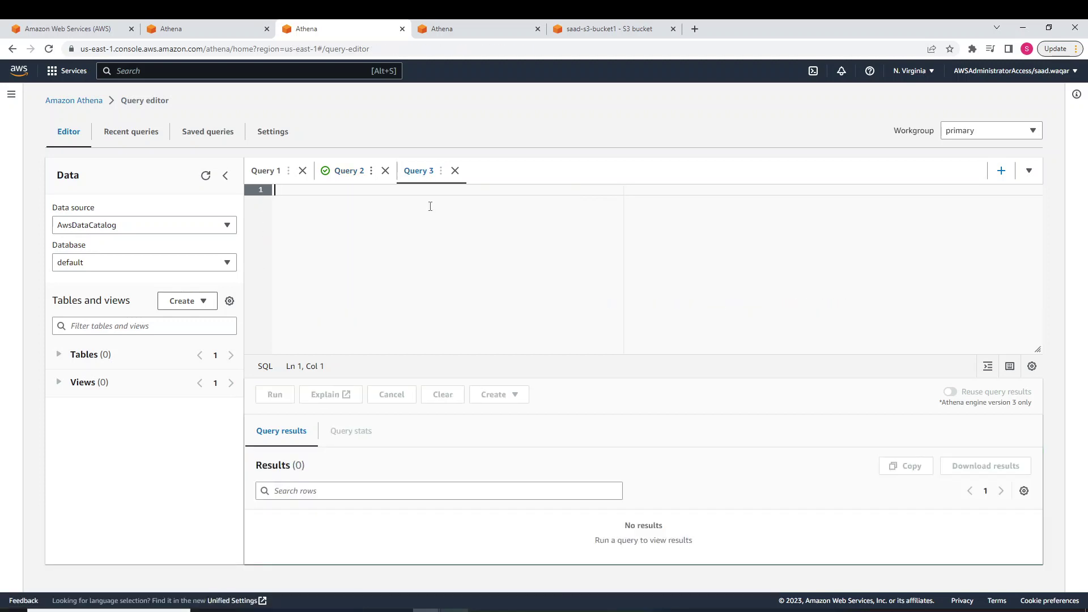
key("super+Right")
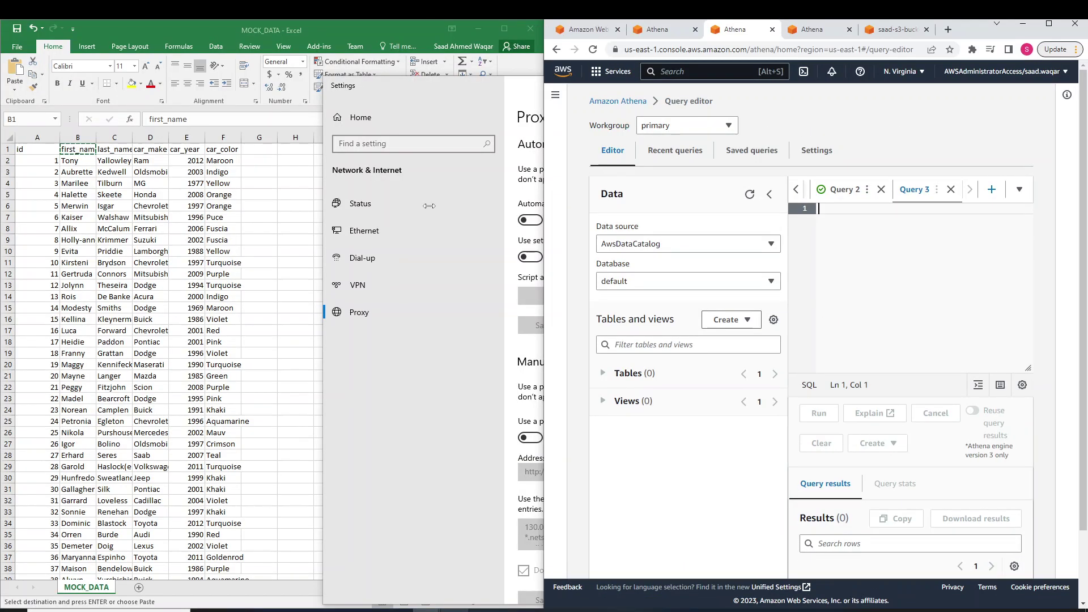
left_click(262, 207)
left_click(927, 239)
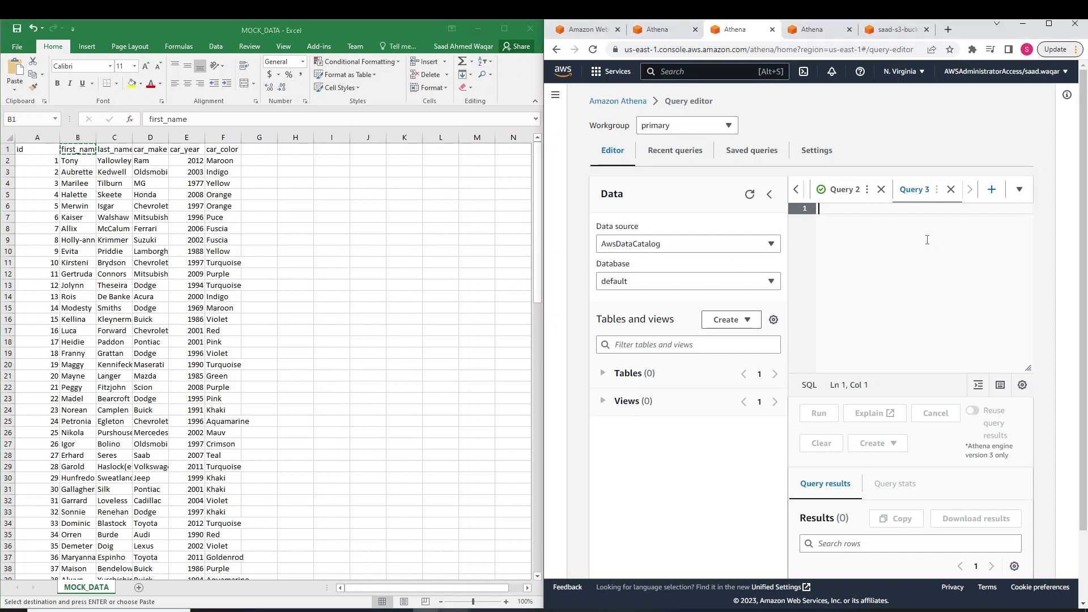
type("selece")
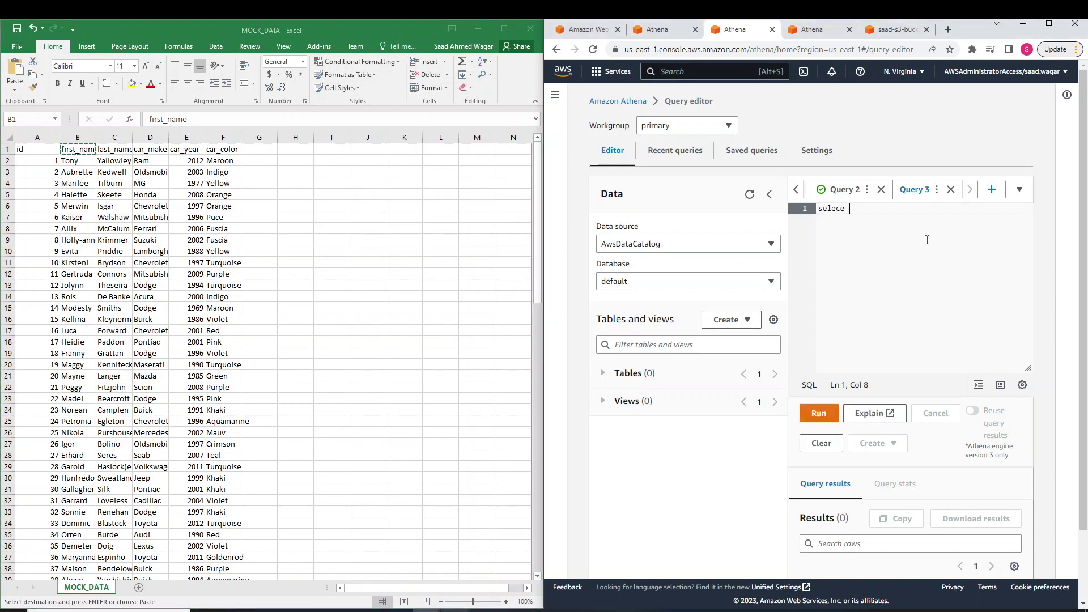
key("BackSpace")
key("BackSpace")
type("t * from")
- Enlarge the browser and look through the saved editor queries and the S3 bucket's folders, returning to the empty Query 1
left_click(1049, 23)
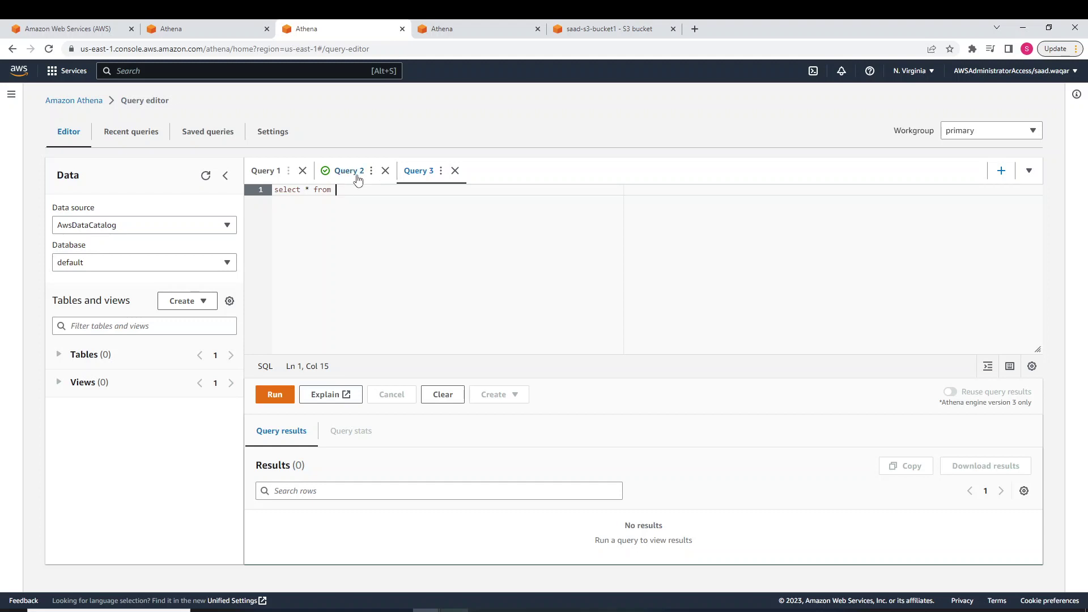
left_click(353, 172)
left_click(409, 172)
left_click(345, 172)
left_click(278, 171)
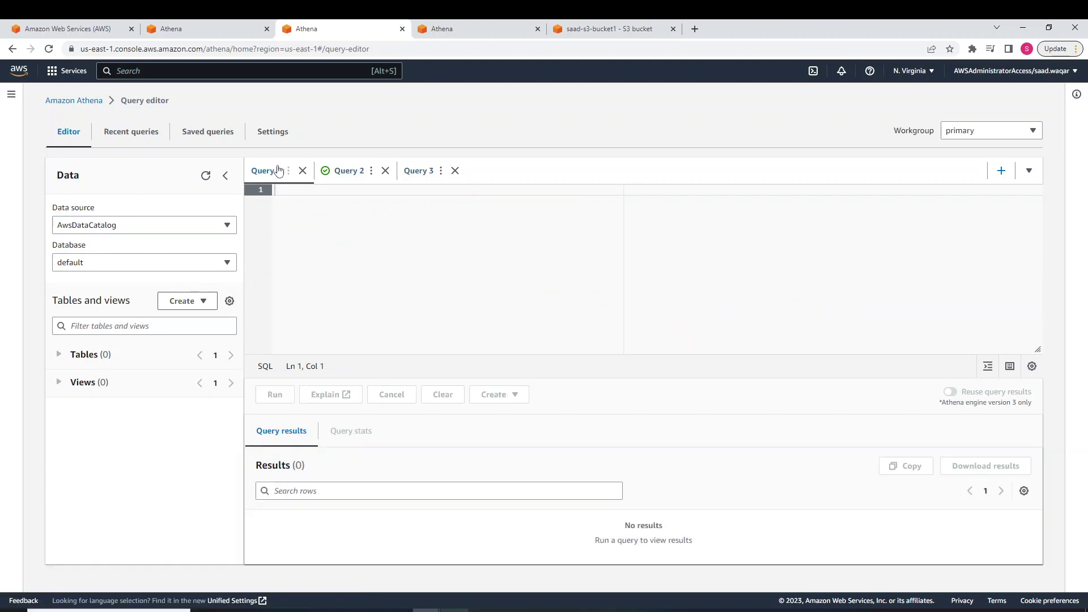
left_click(453, 27)
left_click(609, 28)
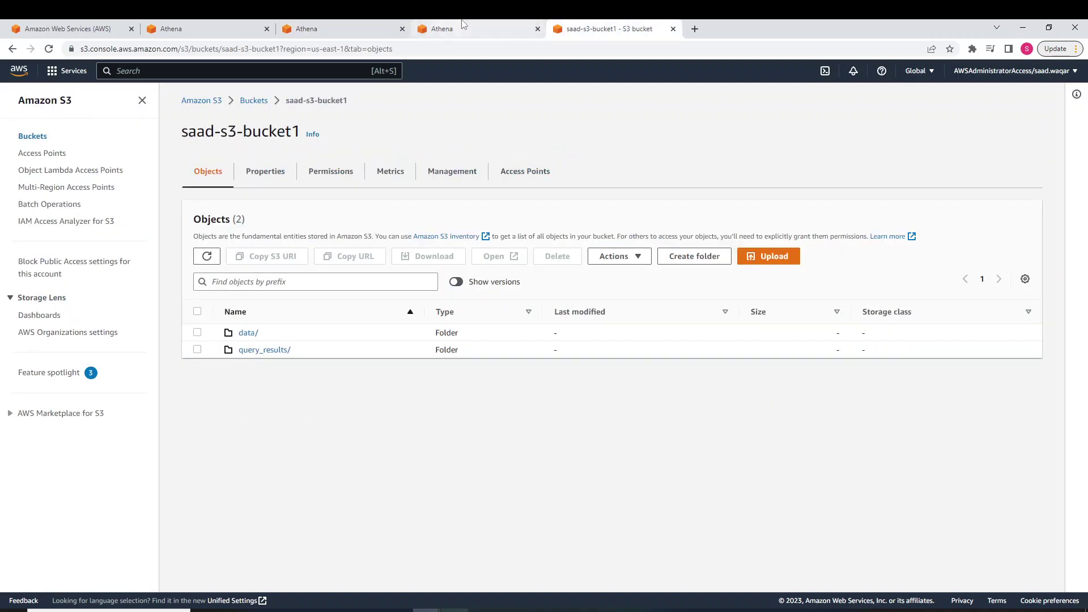
left_click(362, 28)
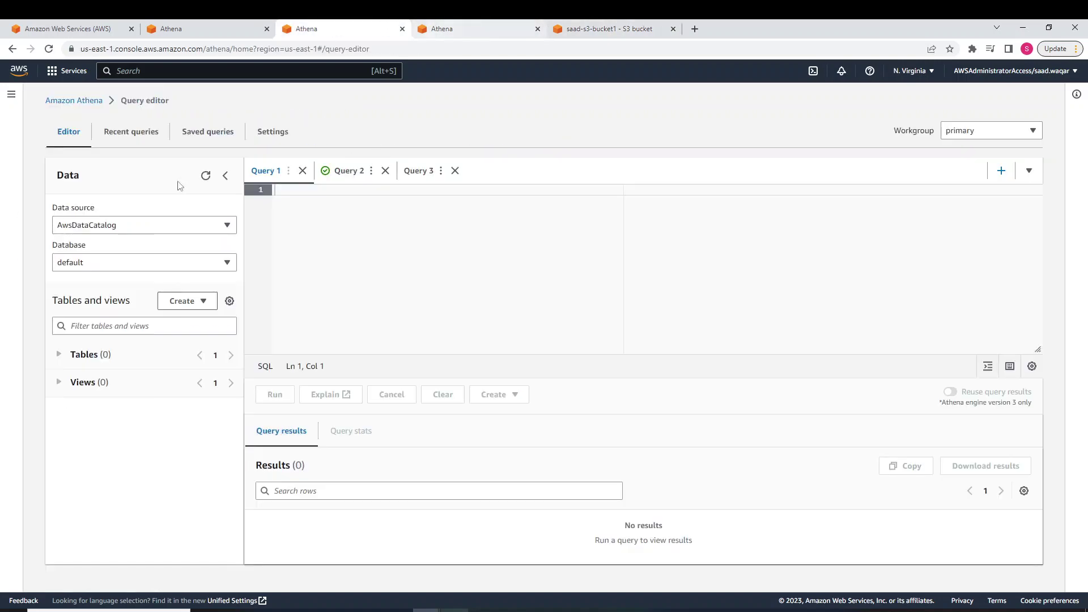
- Select the car_db_saad database as the query context and open Query 3
left_click(146, 262)
left_click(133, 299)
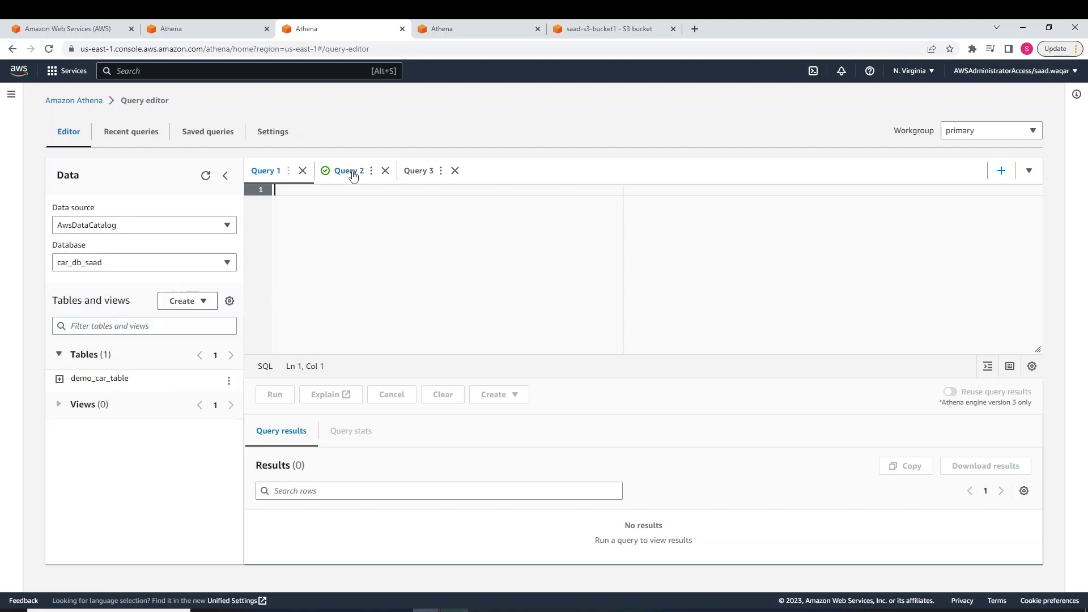
left_click(350, 171)
left_click(412, 170)
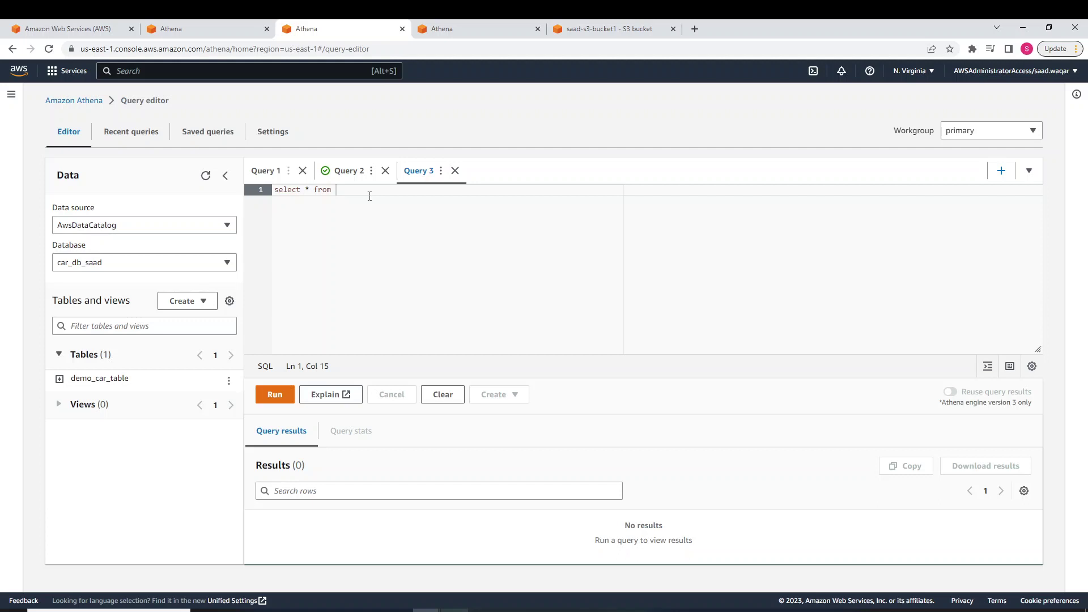
- Extend the select * from statement in Query 3 with car_db_saad where car_make =
key("d")
left_click(370, 196)
type("car_db_saad where")
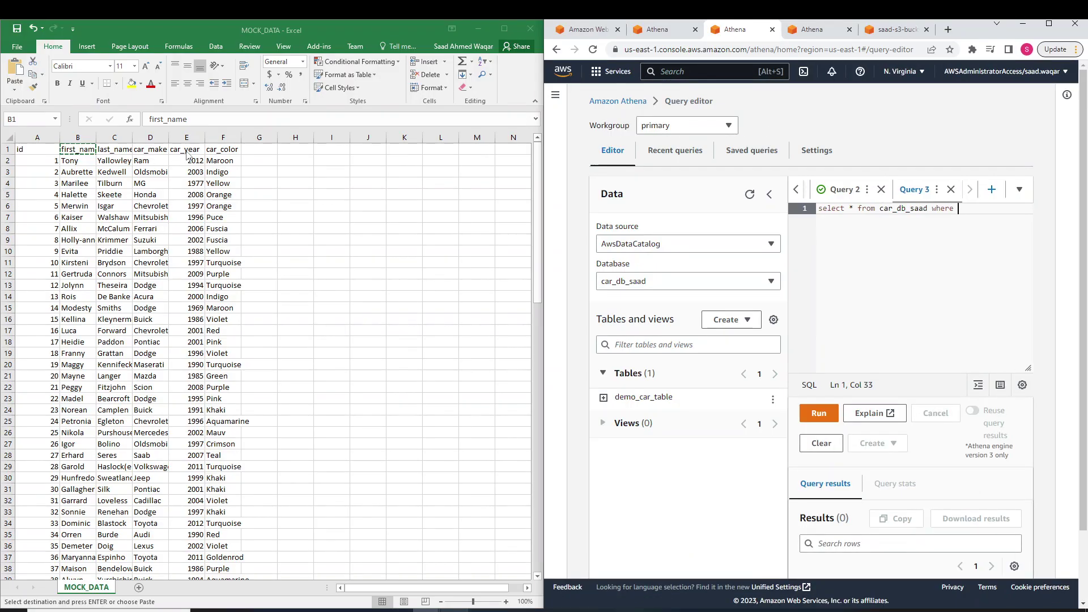
left_click(220, 149)
left_click(955, 223)
type("v")
type("ar_make is")
- Complete the car_make condition with the value 'Lamborghini' from the MOCK_DATA sheet, run the query and check its outcome
left_click(158, 251)
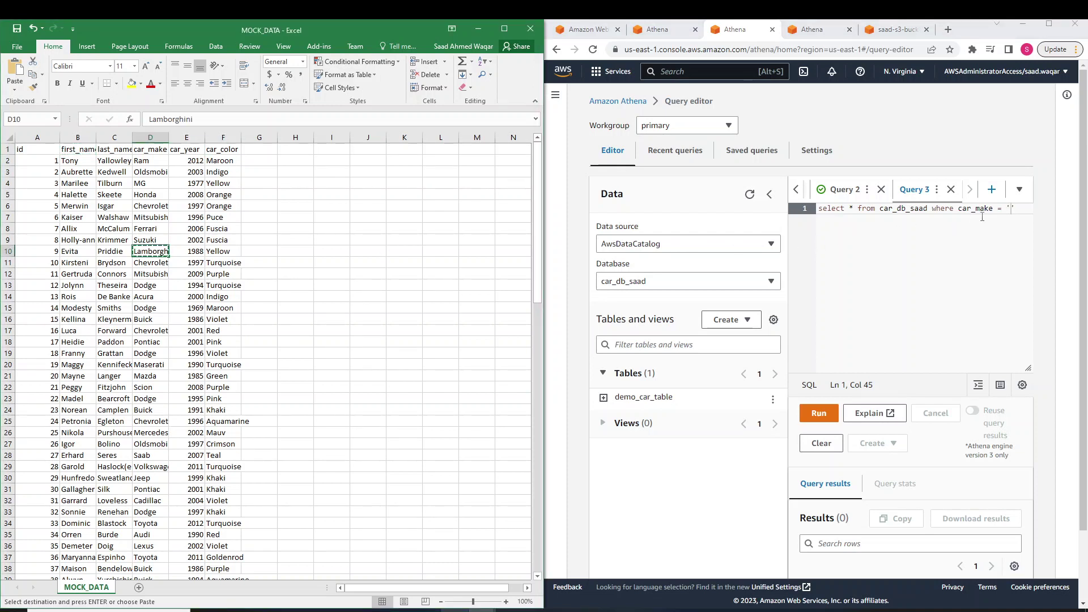
left_click(1011, 211)
type("Lamborghini")
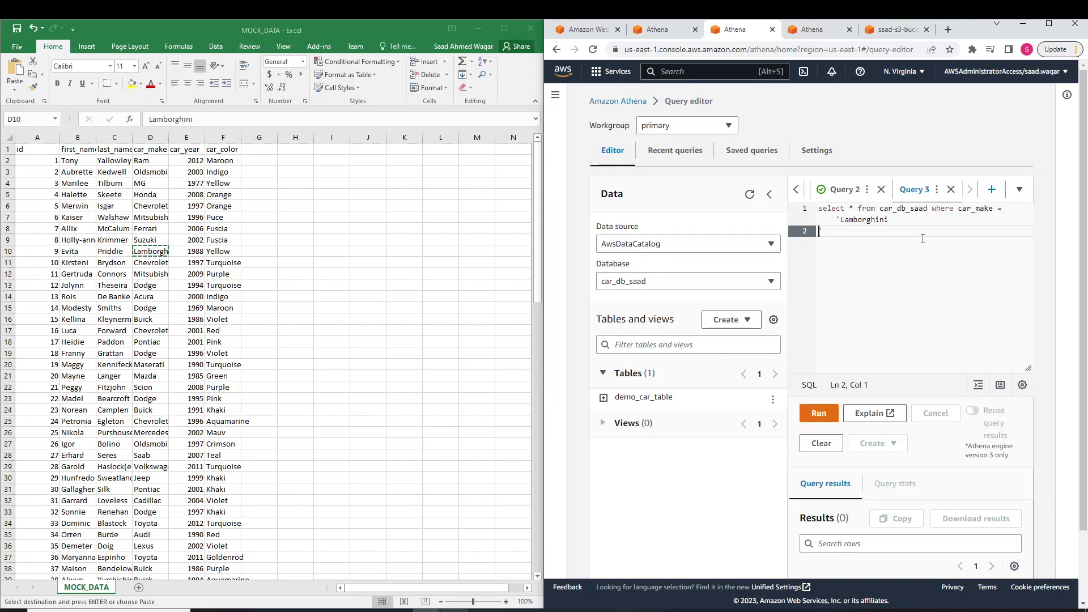
key("BackSpace")
left_click(819, 413)
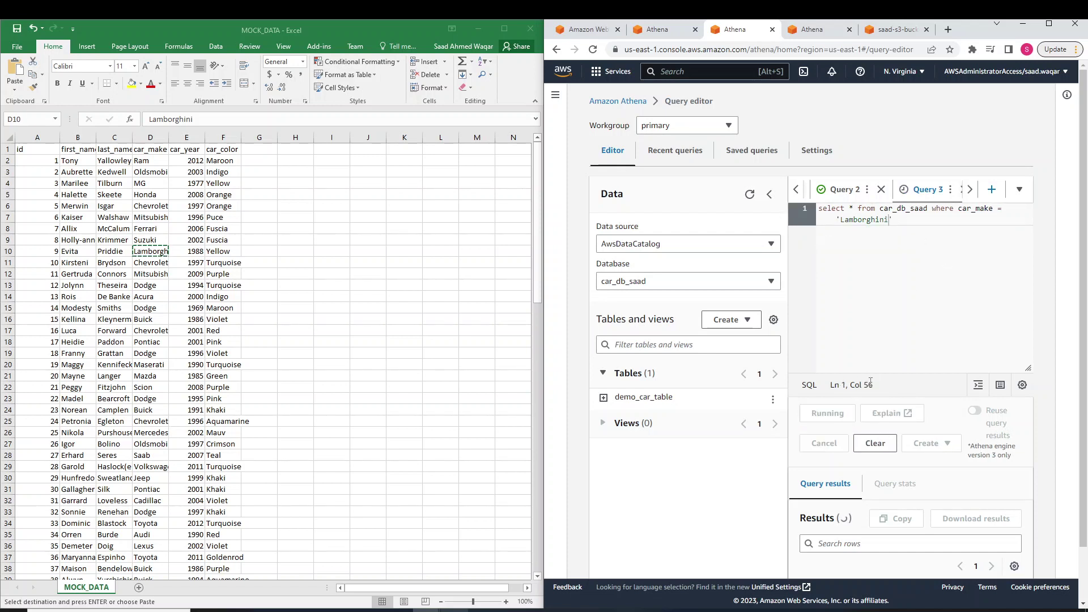
scroll(872, 396, "down", 1)
scroll(871, 386, "down", 1)
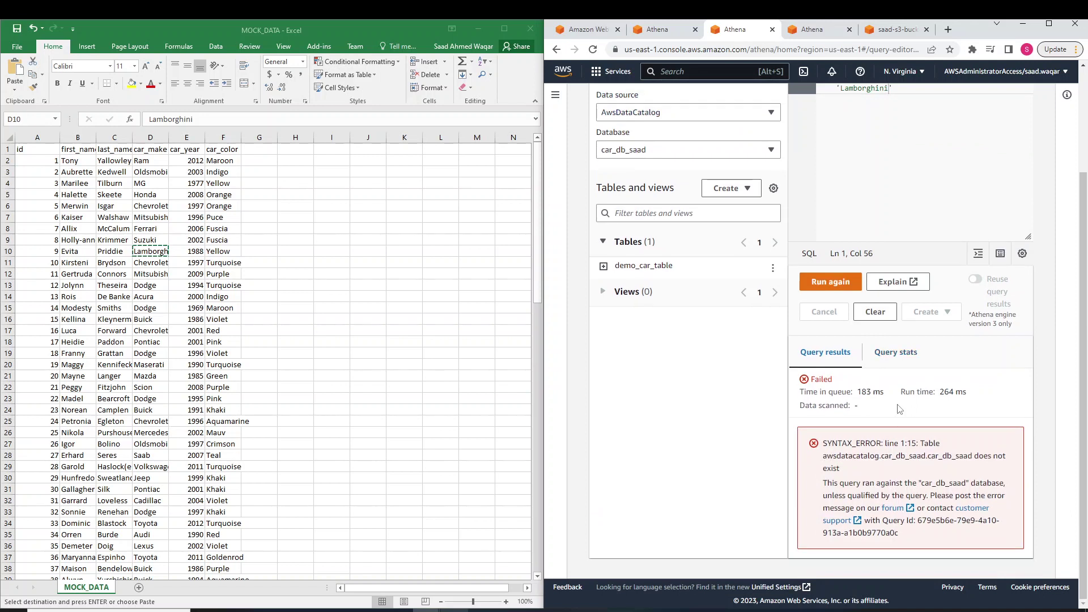
scroll(900, 409, "up", 2)
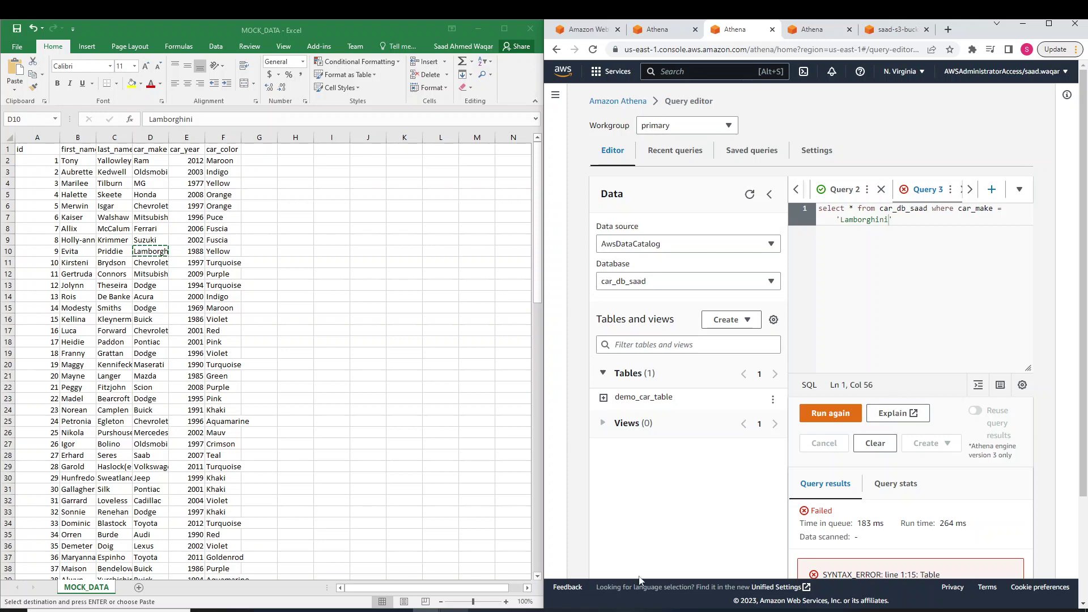
left_click(642, 604)
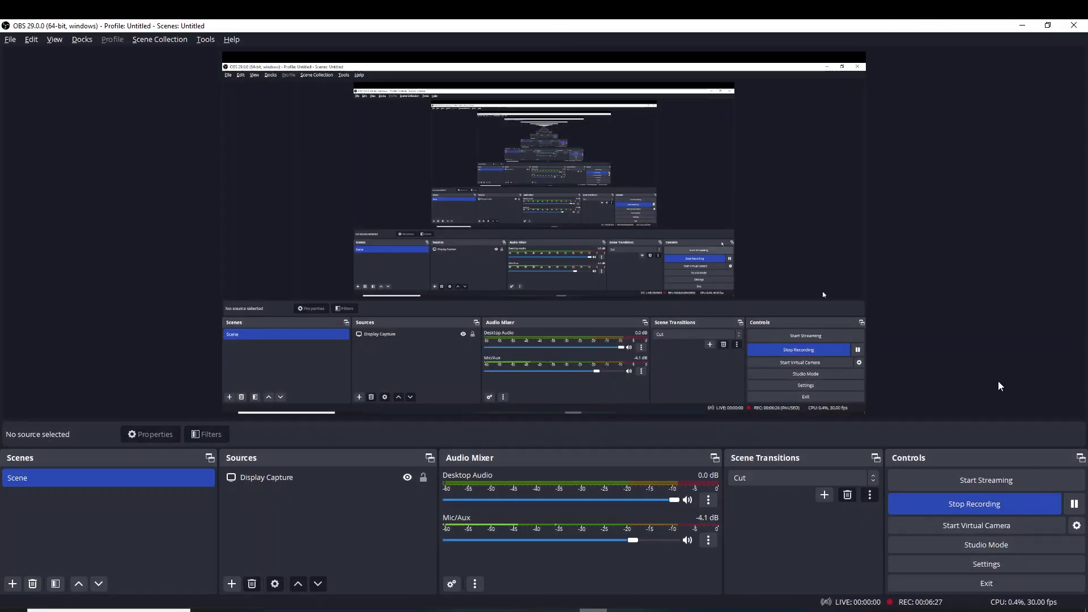
left_click(1024, 25)
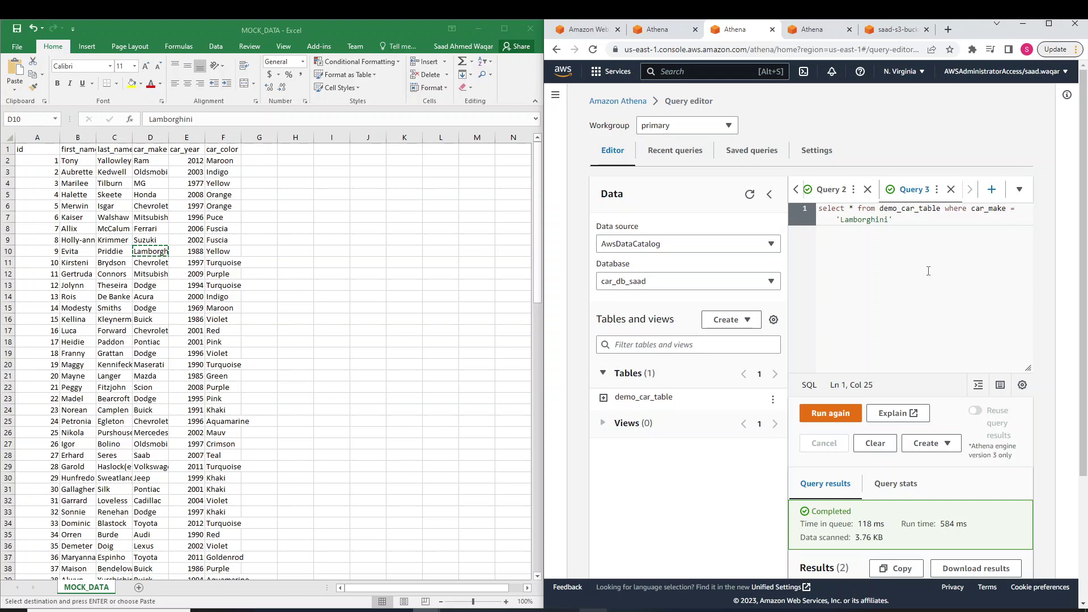
- Review the Lamborghini results from demo_car_table, and change the car_make value to 'Ram' and run the query in the maximized browser
scroll(865, 341, "down", 3)
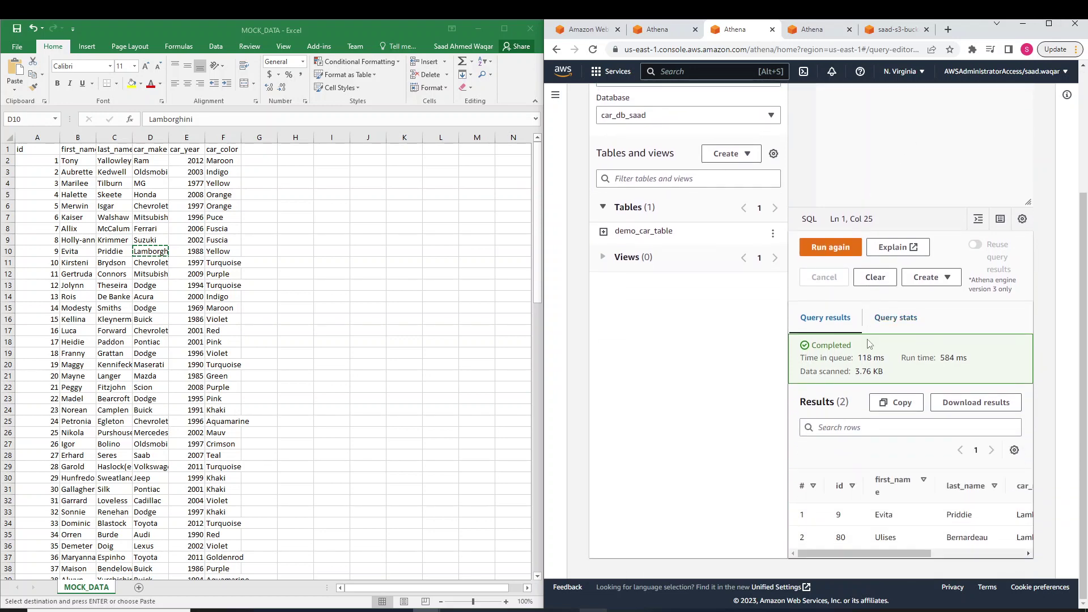
scroll(888, 152, "up", 3)
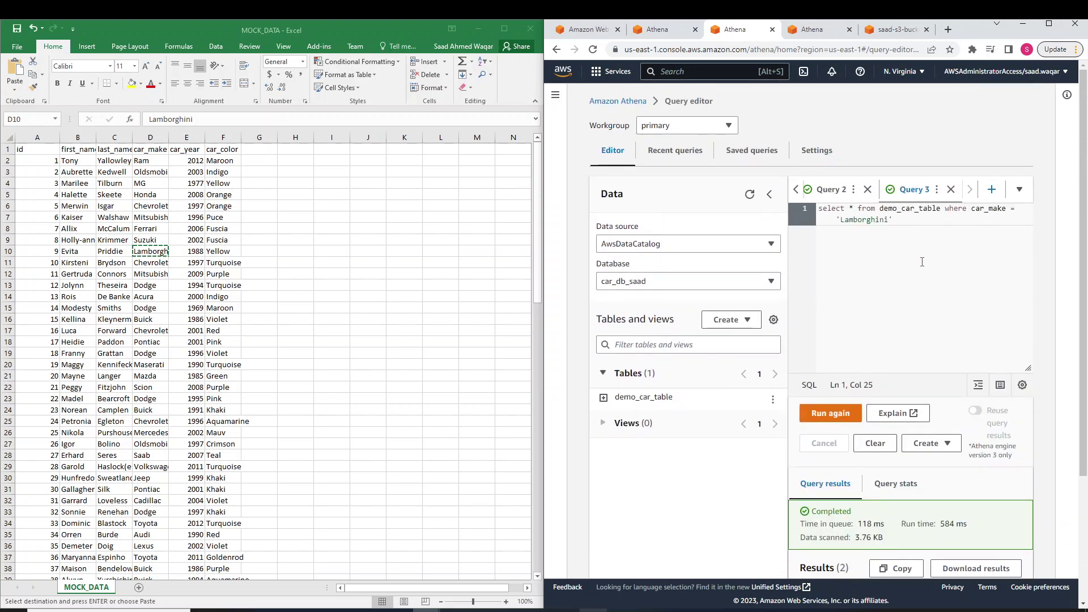
scroll(888, 152, "down", 2)
left_click(889, 109)
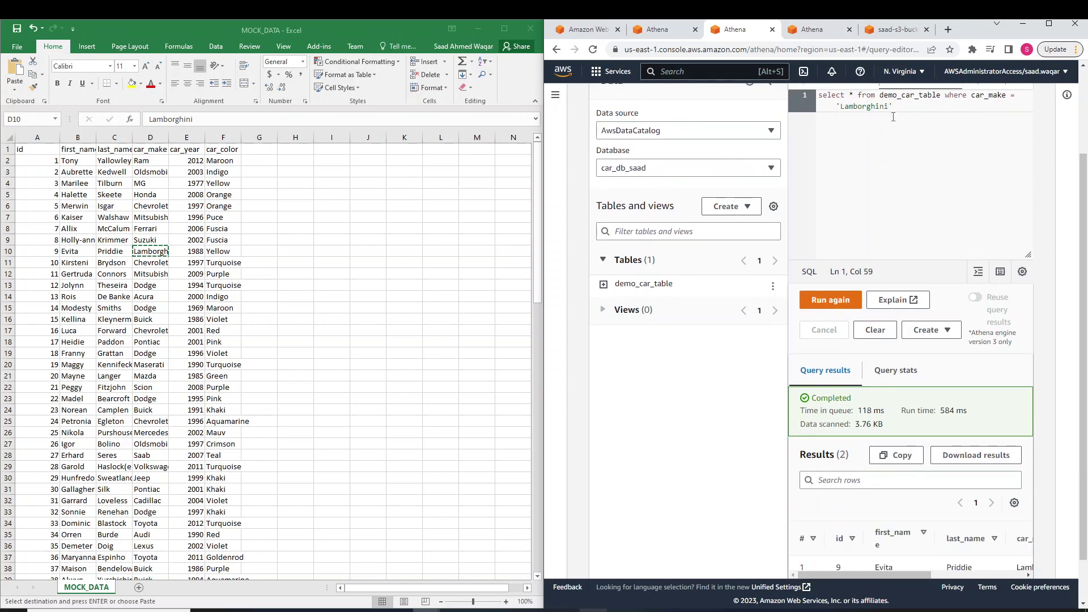
key("ctrl+shift+Left")
key("BackSpace")
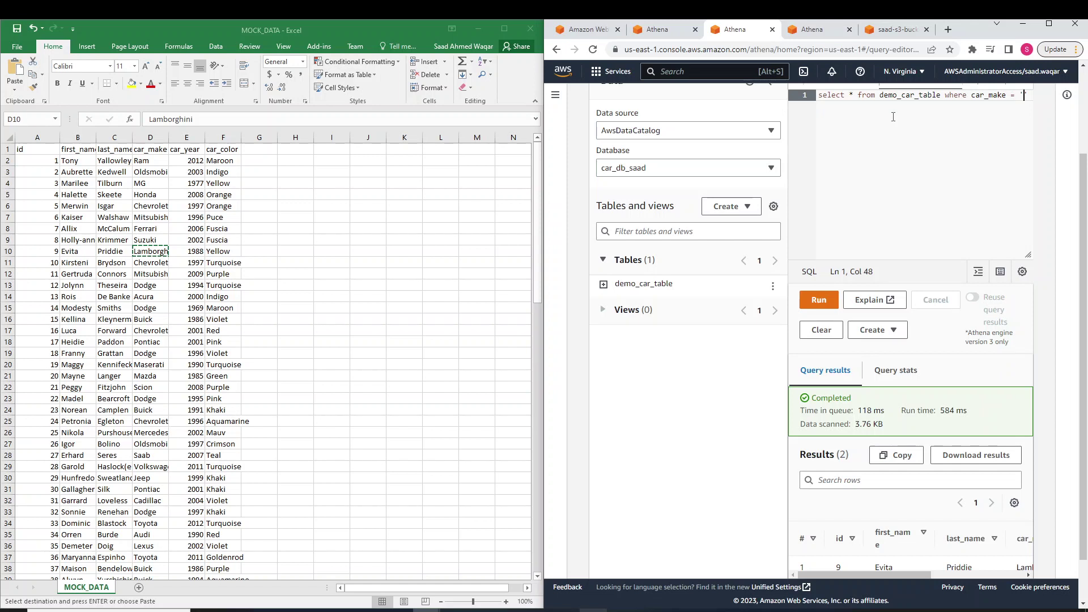
type("Ram")
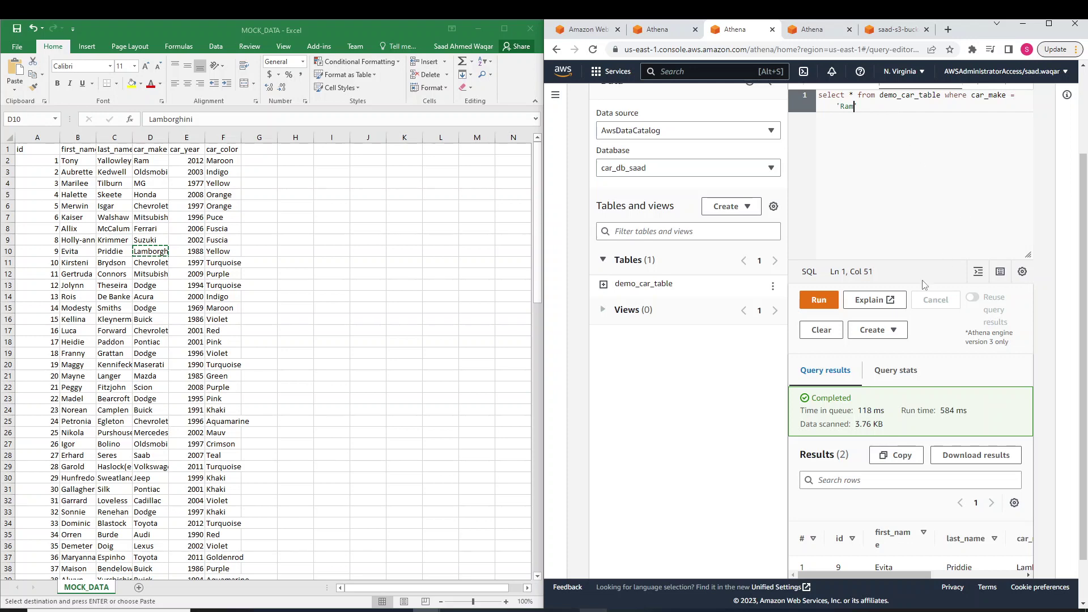
left_click(1049, 24)
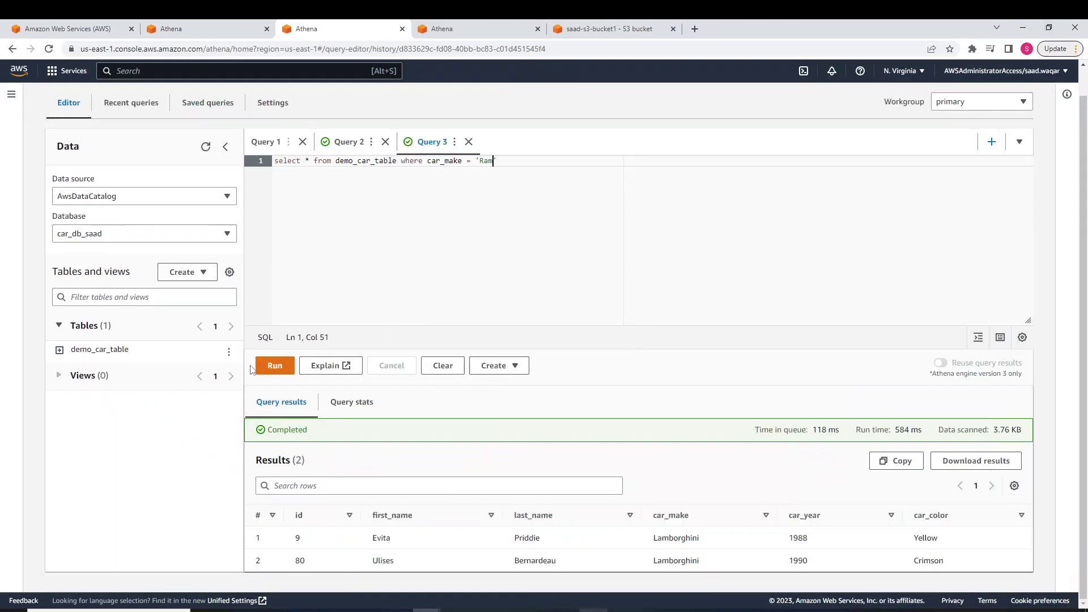
left_click(271, 366)
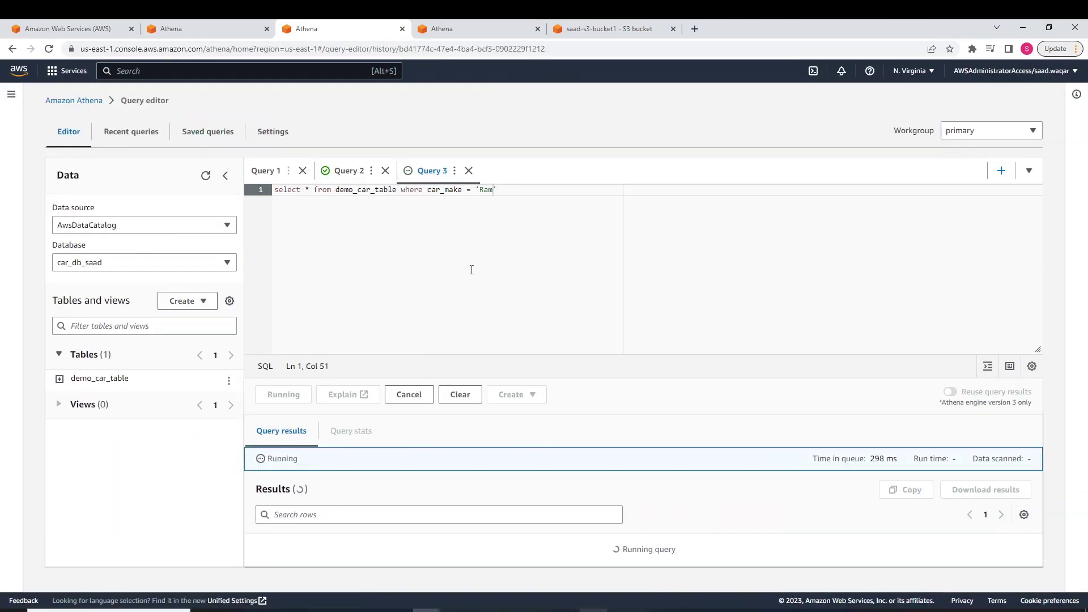
scroll(471, 270, "down", 1)
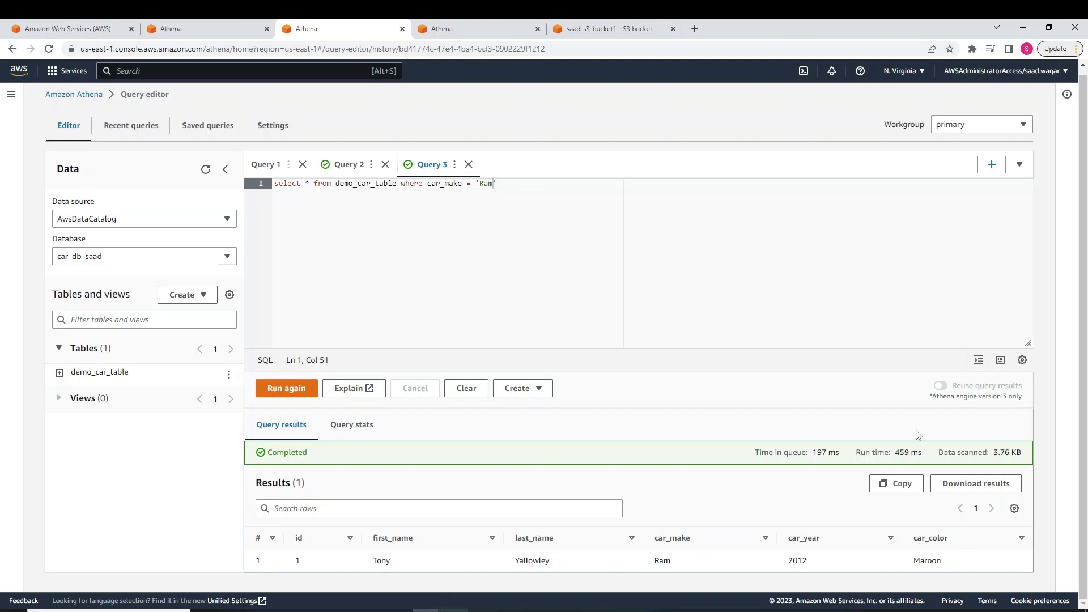
- Open the query_results folder in saad-s3-bucket1 and refresh its object list
left_click(618, 27)
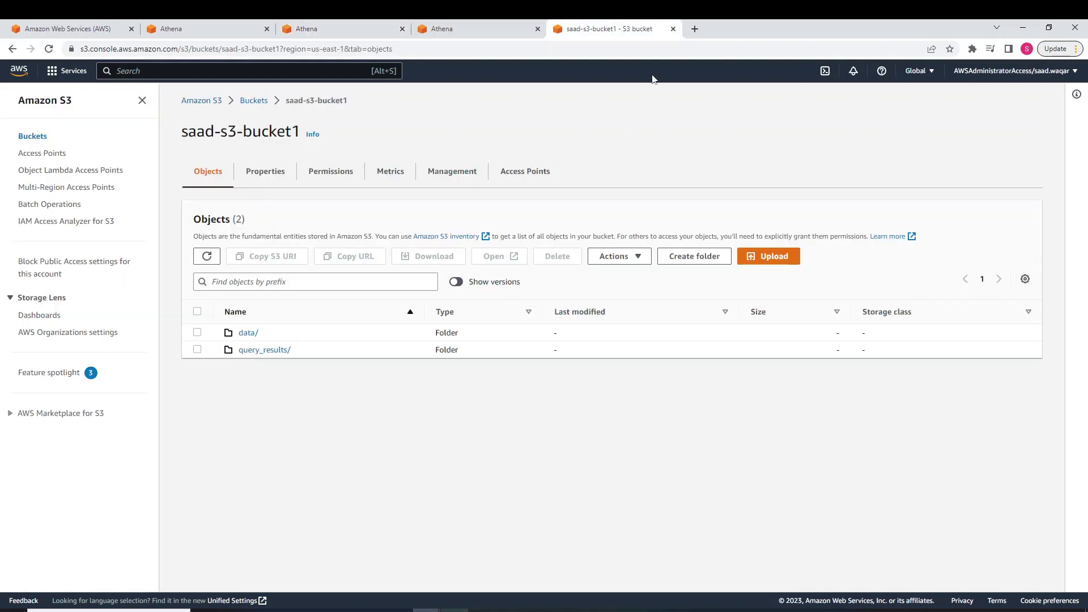
left_click(271, 353)
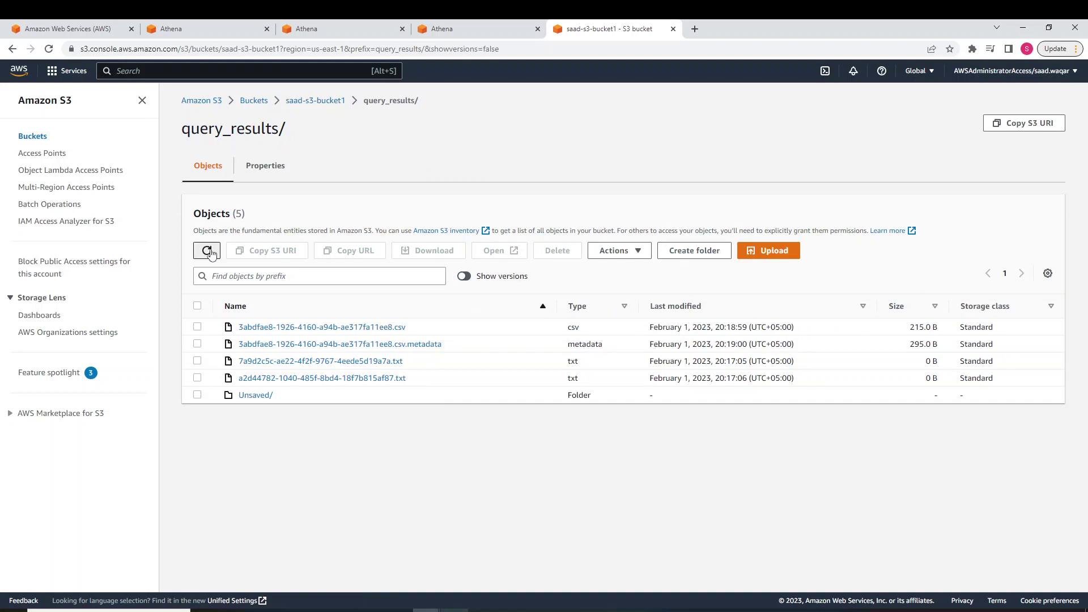
left_click(207, 251)
left_click(211, 251)
left_click(206, 251)
left_click(217, 253)
- Return to Query 3 in Athena, change the car_make value to 'Jeep' using the MOCK_DATA sheet as reference, and run the query
left_click(454, 27)
key("ctrl+Page_Up")
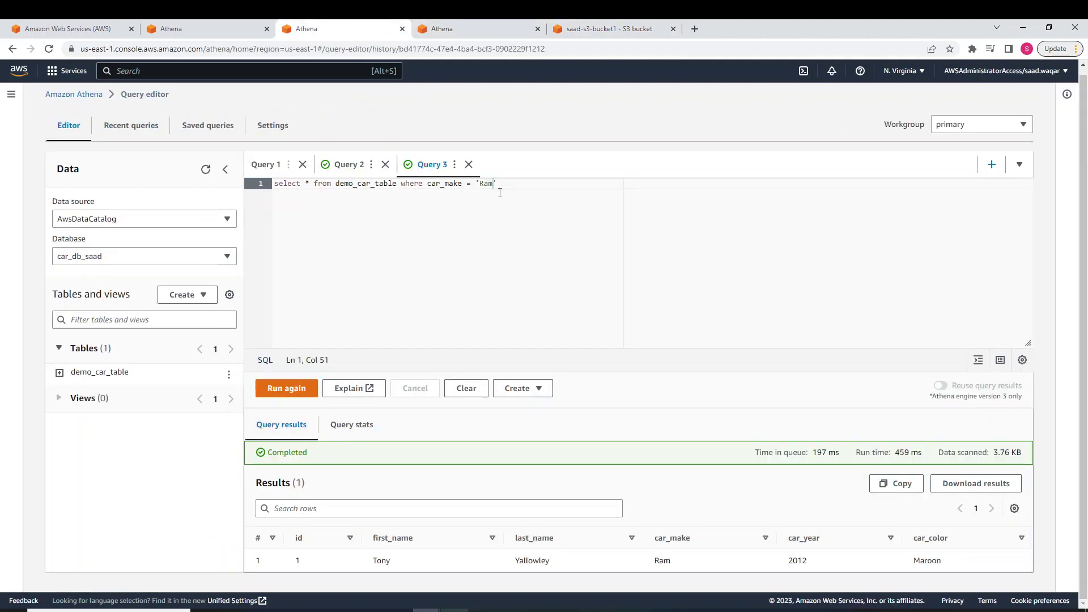
key("super+Right")
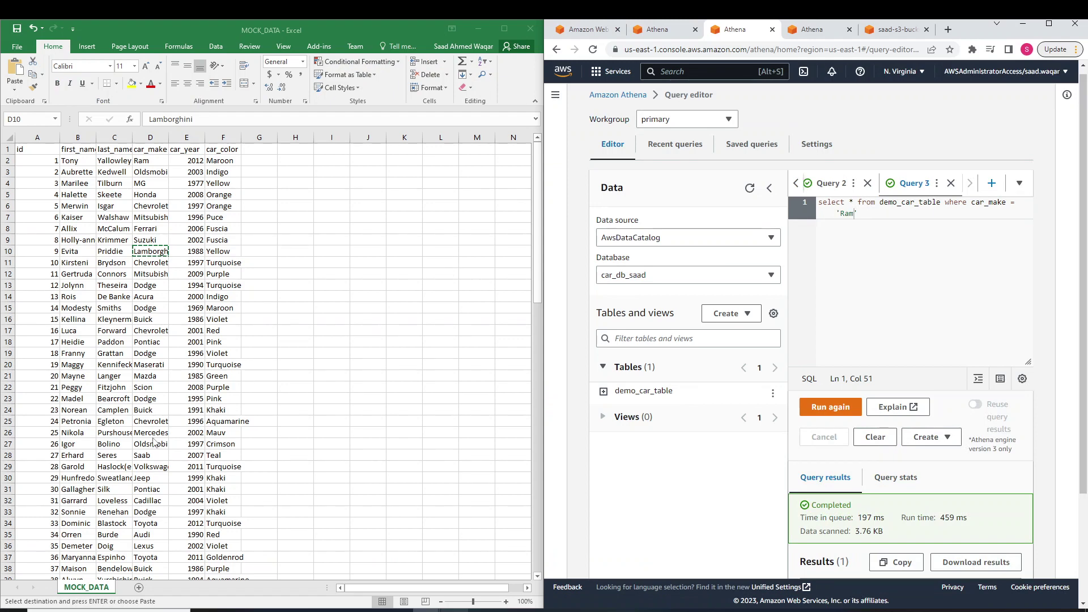
left_click(853, 208)
key("BackSpace")
key("BackSpace")
key("BackSpace")
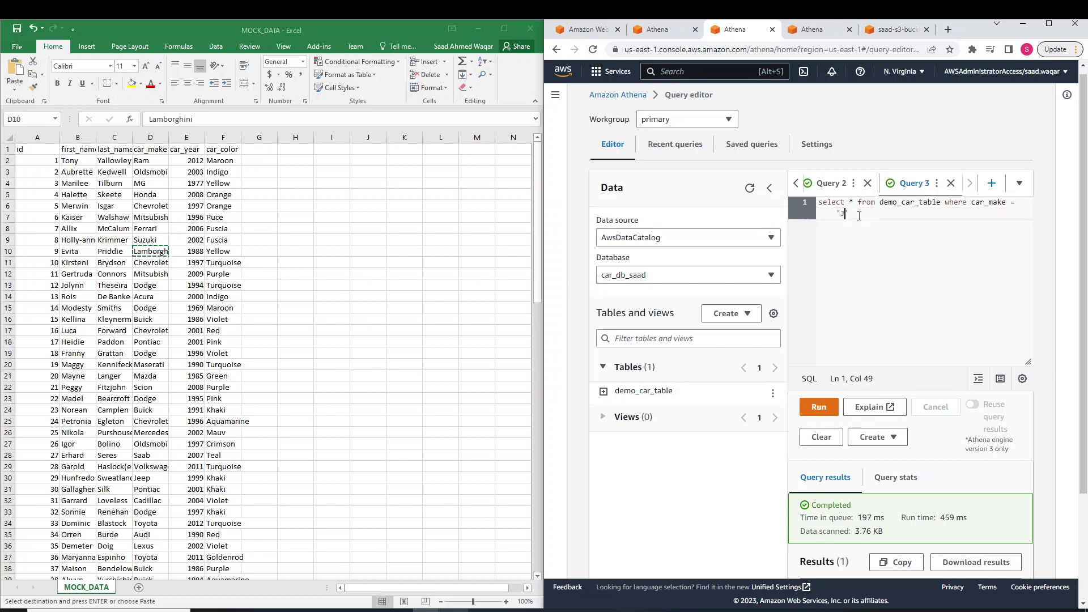
type("Jeep")
left_click(816, 409)
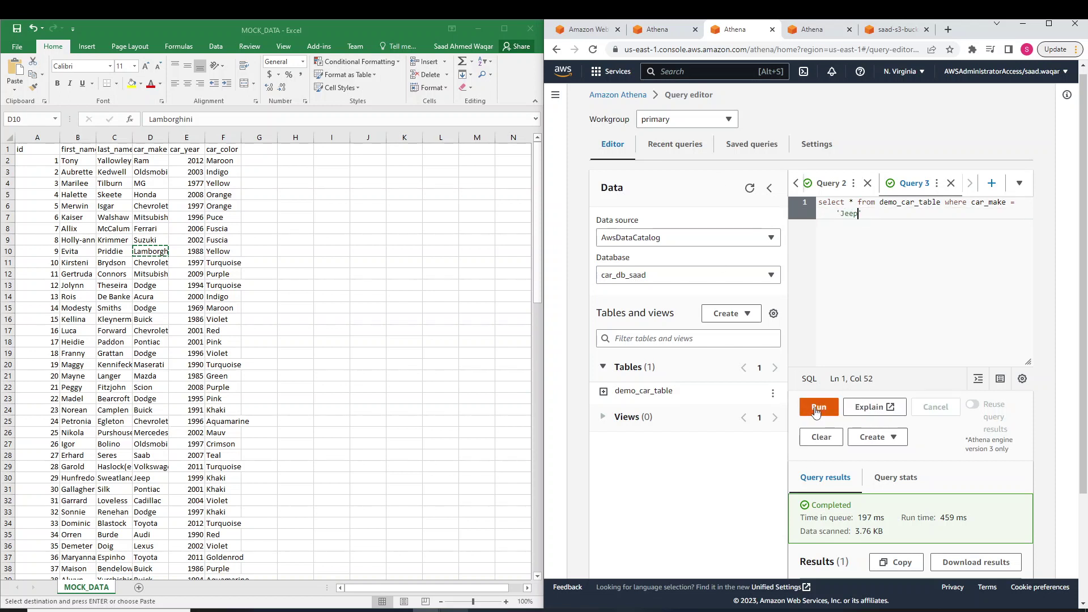
left_click(1049, 24)
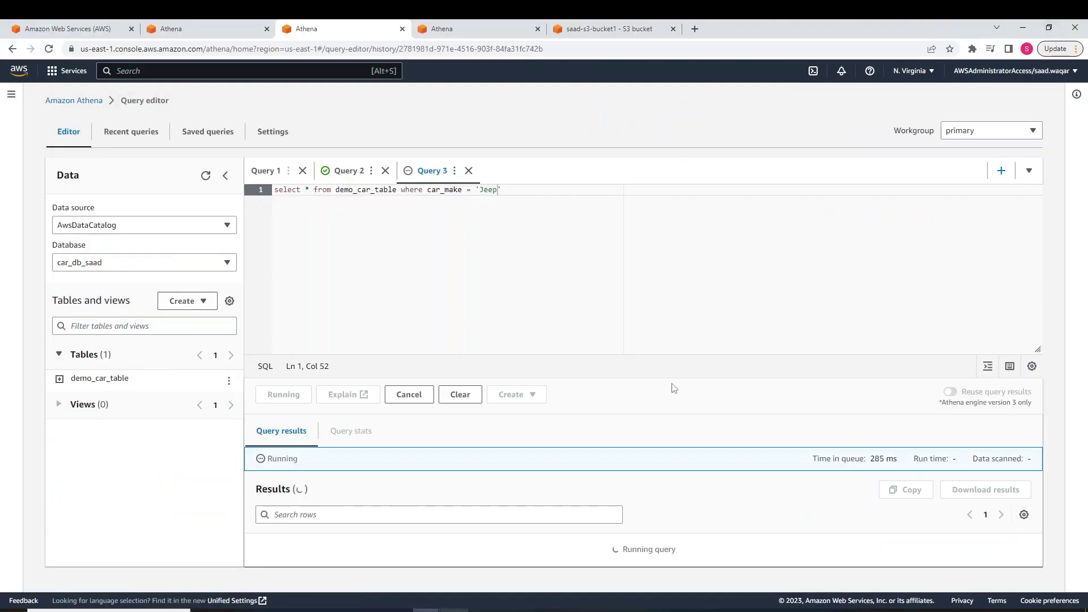
scroll(664, 388, "down", 1)
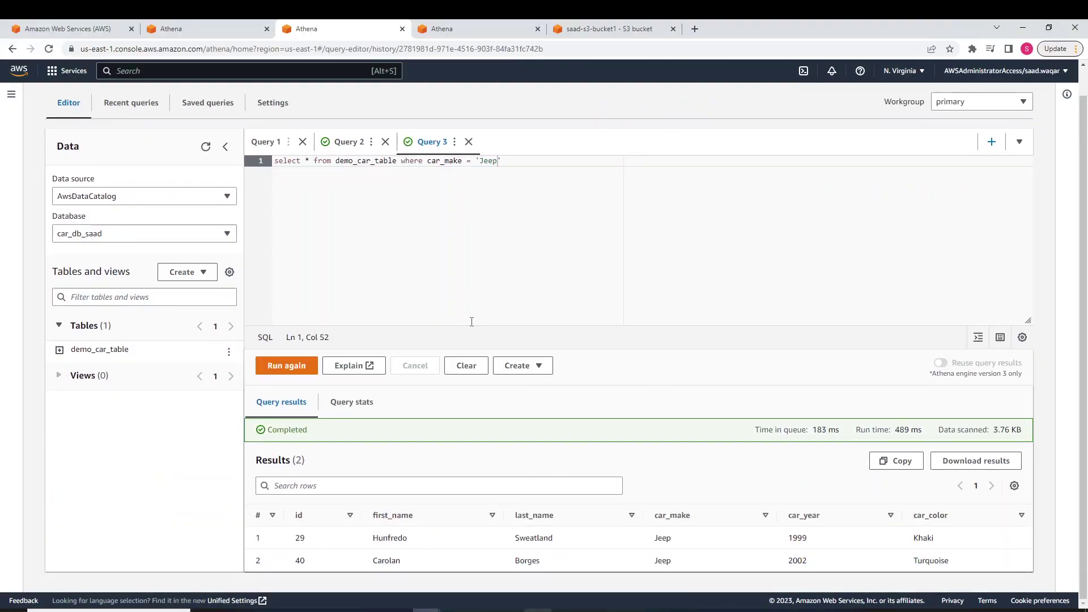
- Refresh the bucket's query_results folder and examine the properties of the CSV result file
left_click(607, 28)
left_click(207, 250)
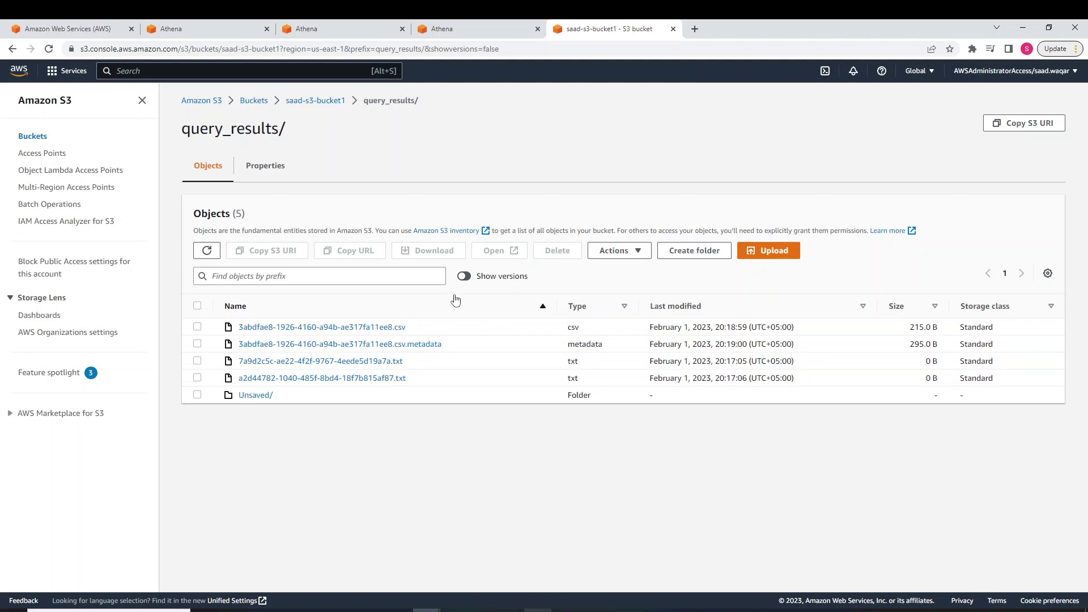
left_click(375, 328)
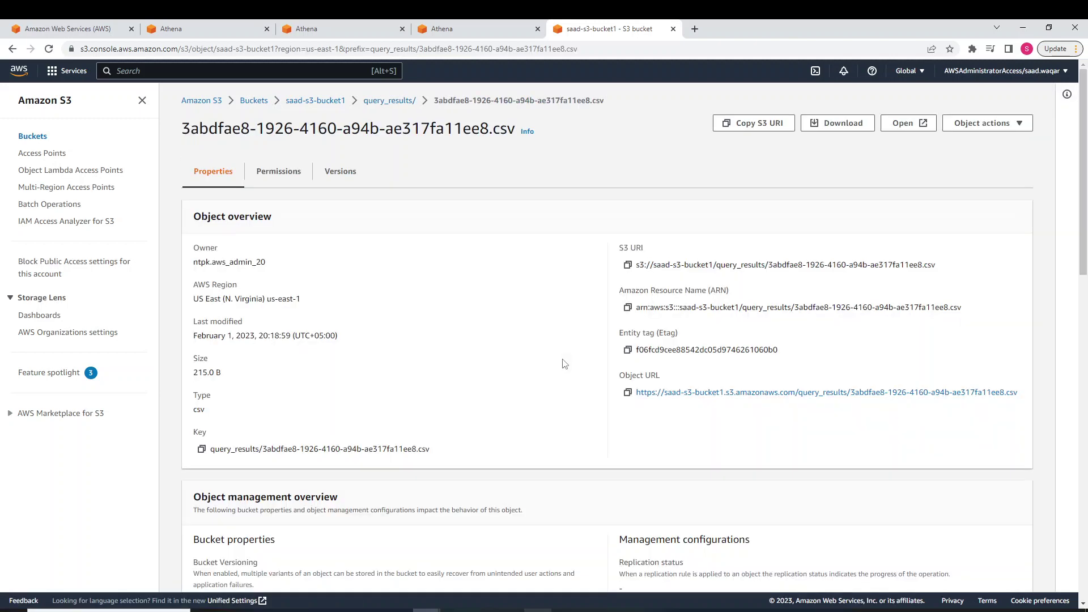
scroll(565, 364, "down", 3)
scroll(565, 364, "up", 2)
scroll(565, 364, "up", 1)
- Query the CSV result file with S3 Select using SELECT * FROM s3object s LIMIT 5 and examine the raw output and input settings
left_click(983, 123)
left_click(982, 248)
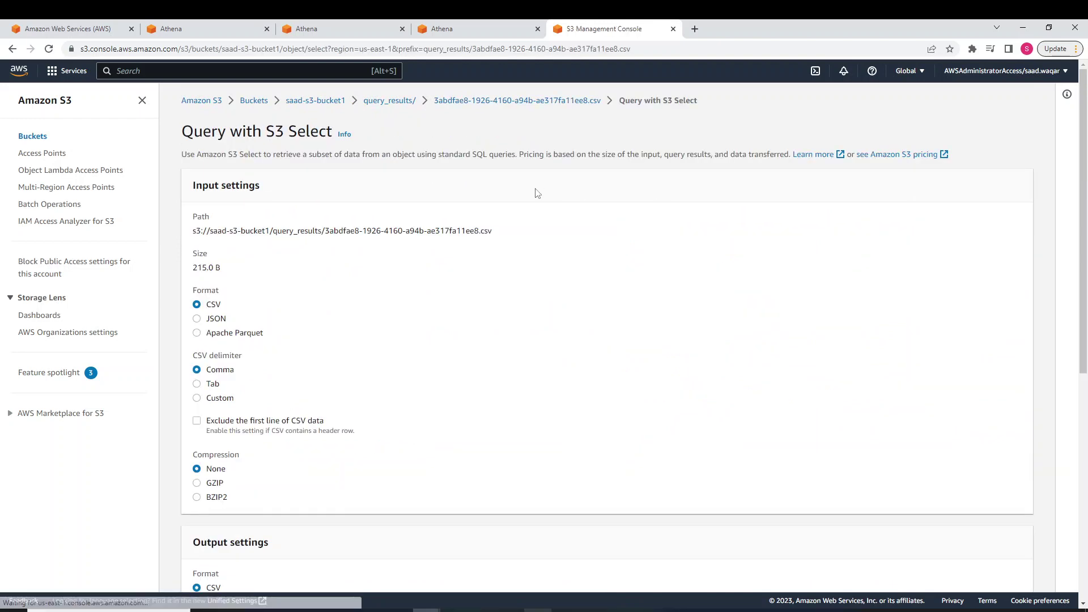
scroll(540, 287, "down", 8)
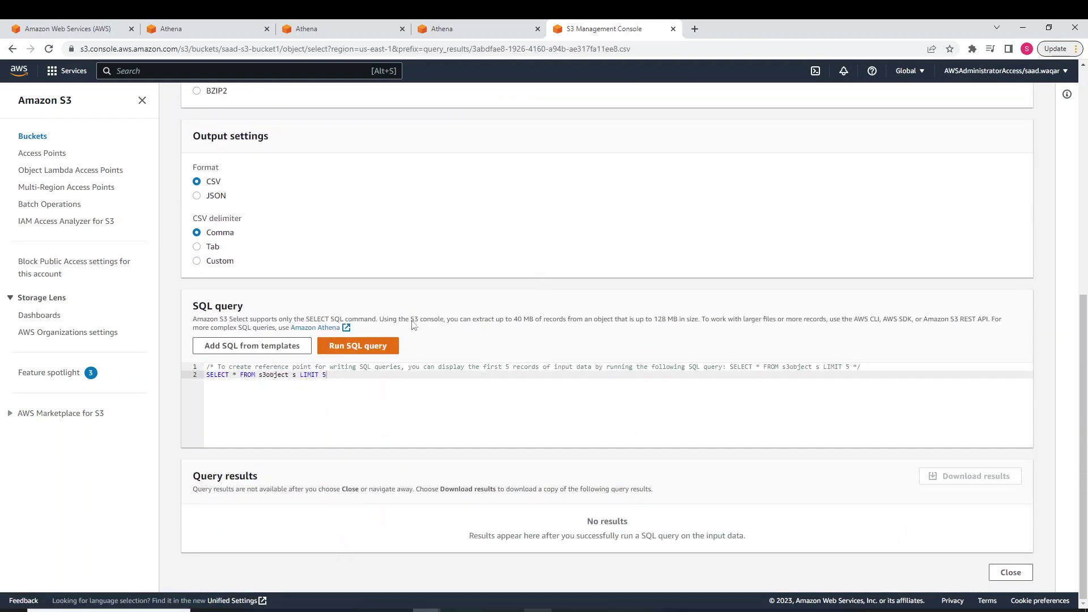
left_click(381, 346)
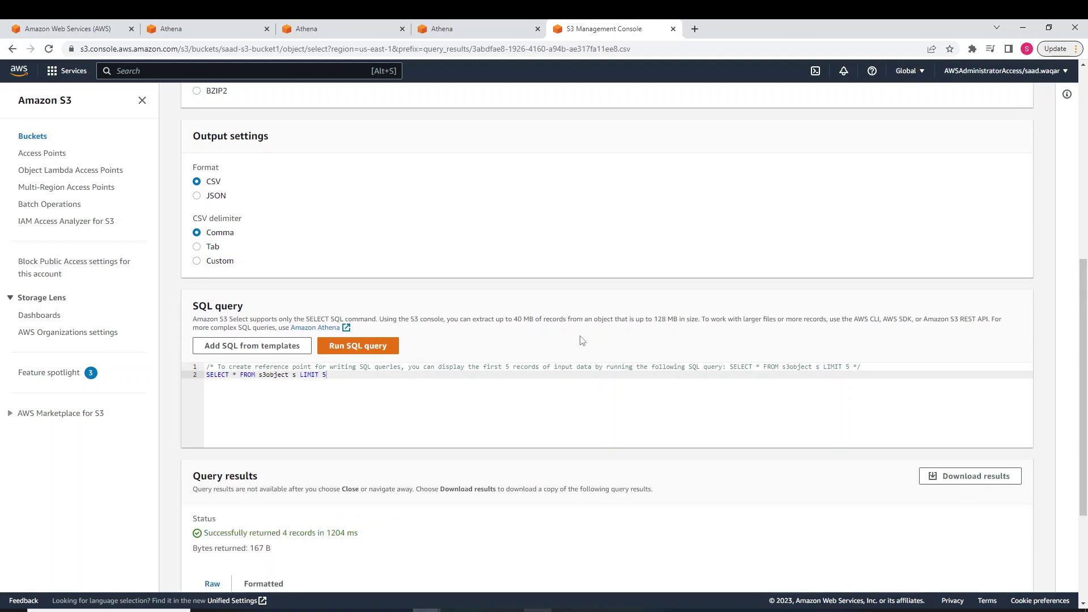
scroll(582, 338, "down", 3)
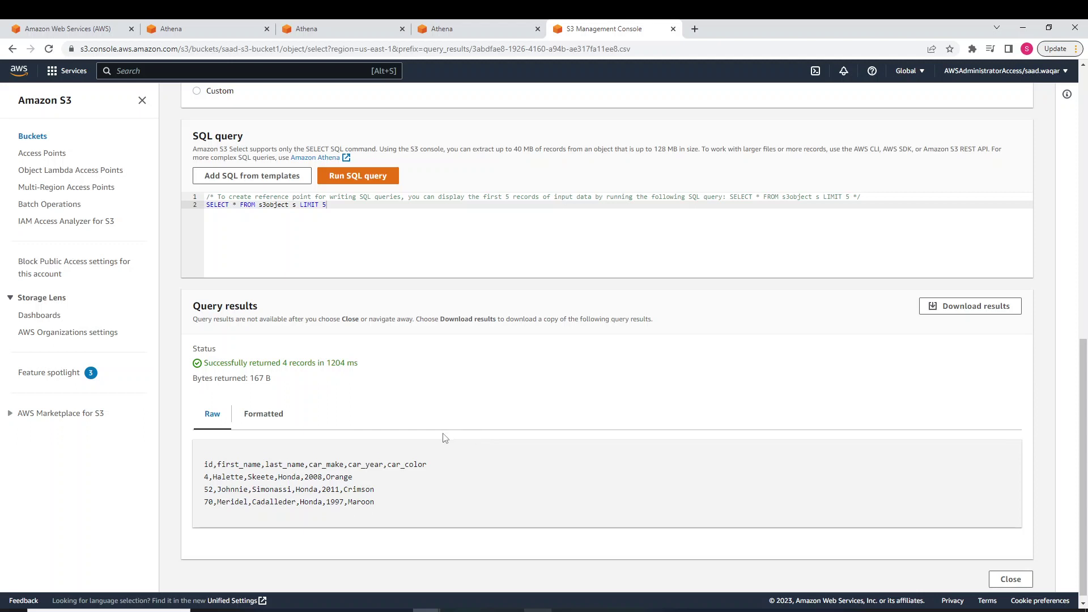
scroll(431, 459, "down", 1)
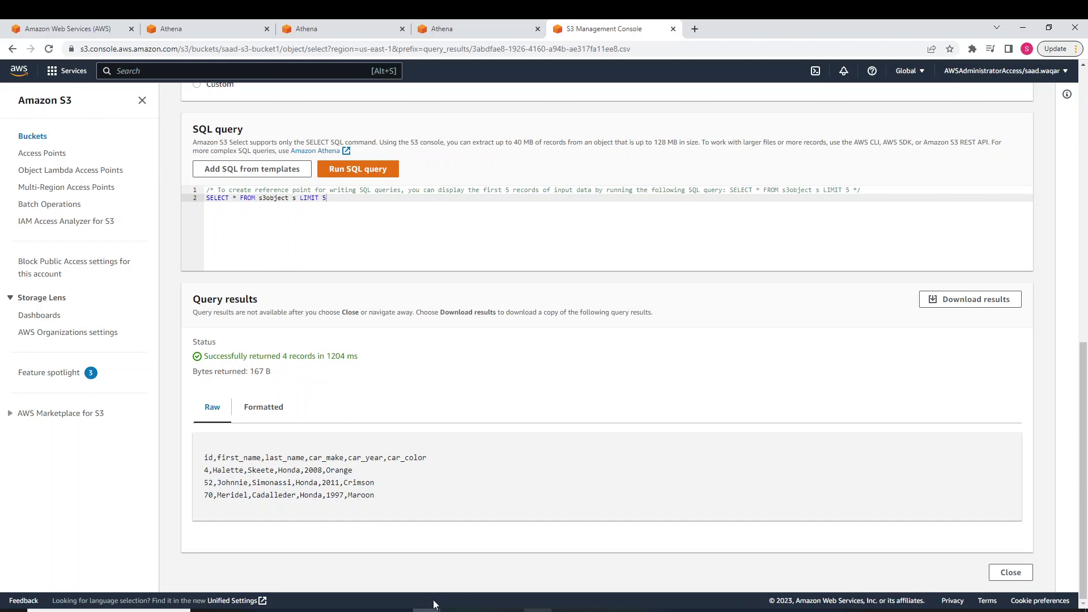
scroll(377, 542, "up", 5)
scroll(377, 542, "down", 6)
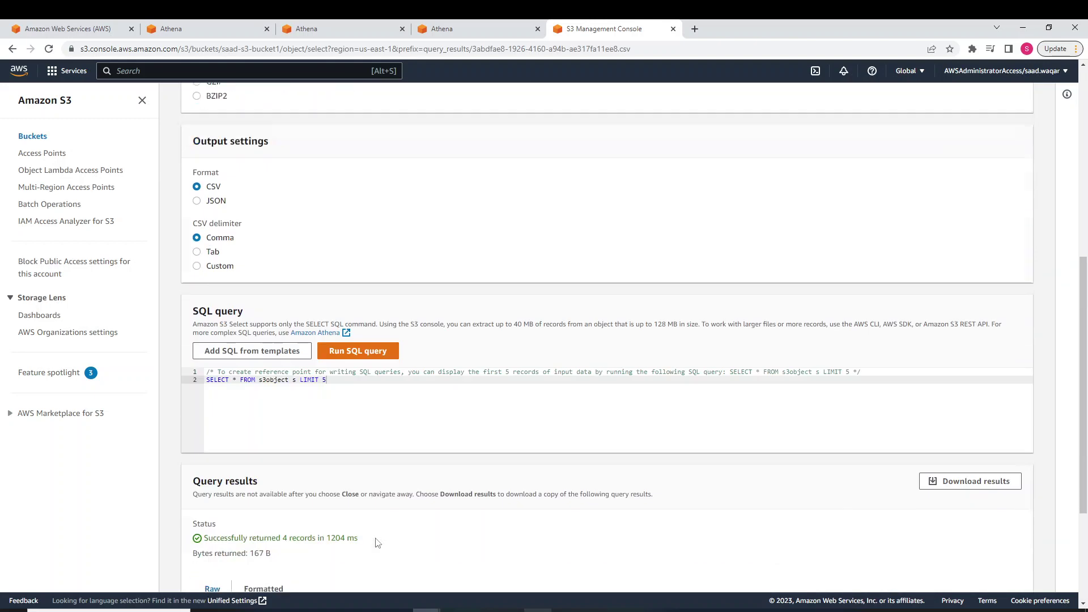
scroll(377, 542, "up", 6)
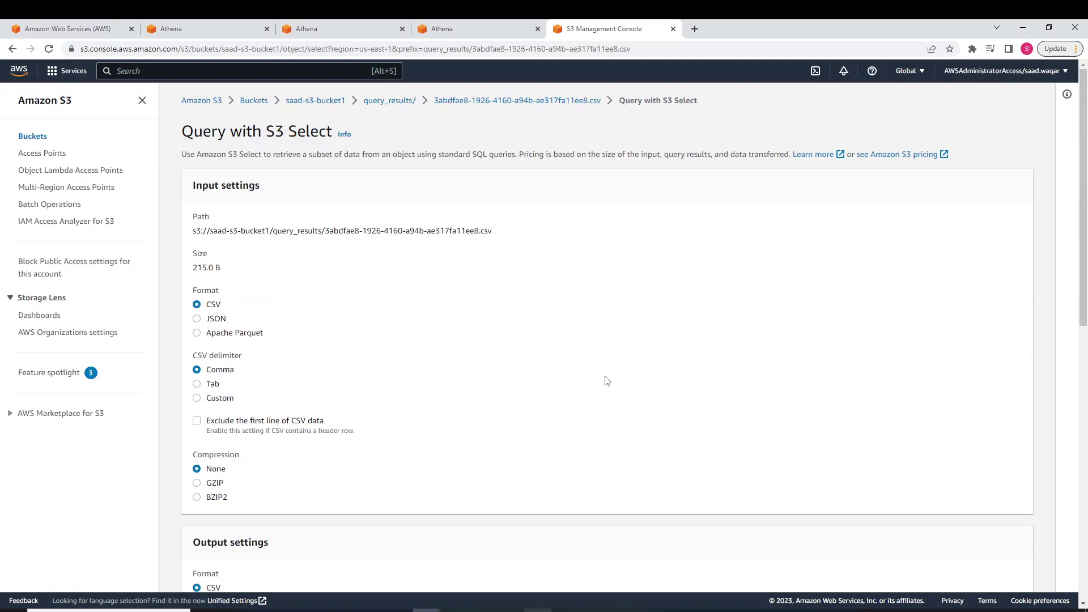
scroll(603, 364, "down", 6)
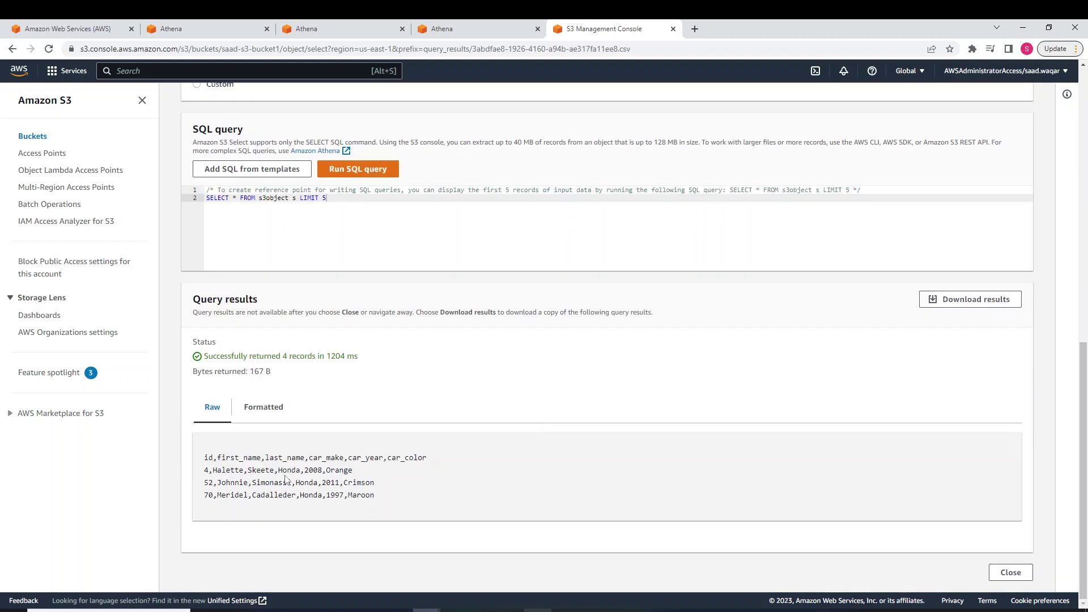
scroll(286, 480, "up", 6)
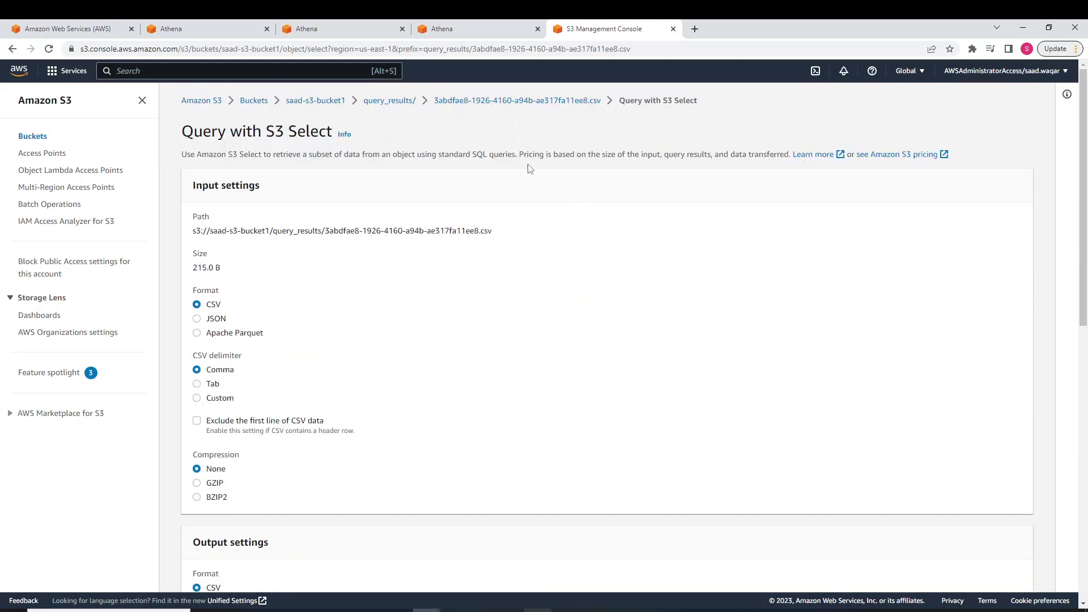
- Go back to the query_results folder and reload its list of objects
left_click(395, 101)
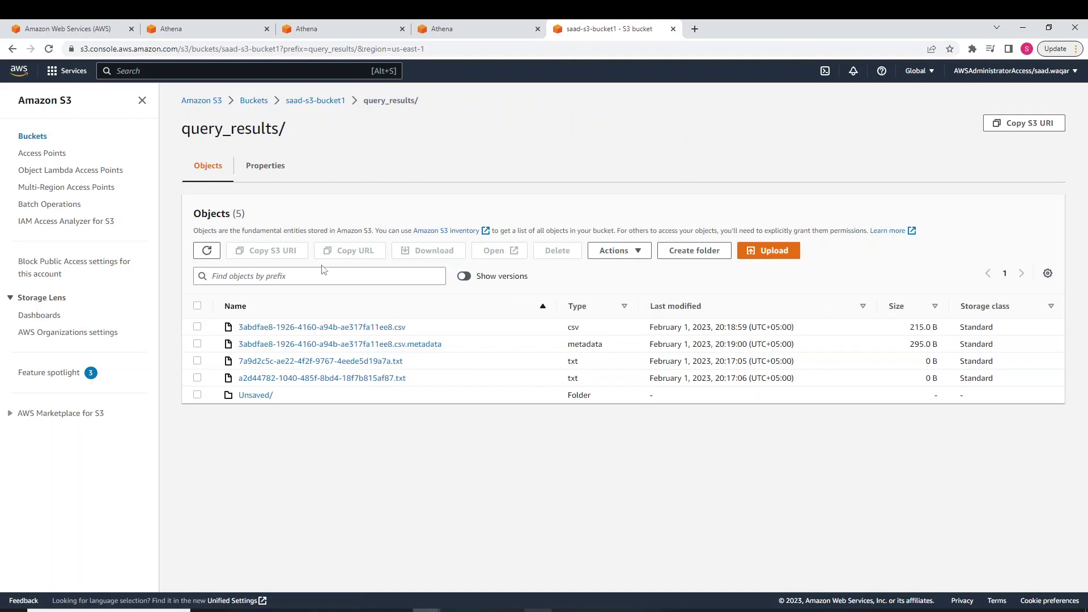
left_click(204, 255)
left_click(593, 609)
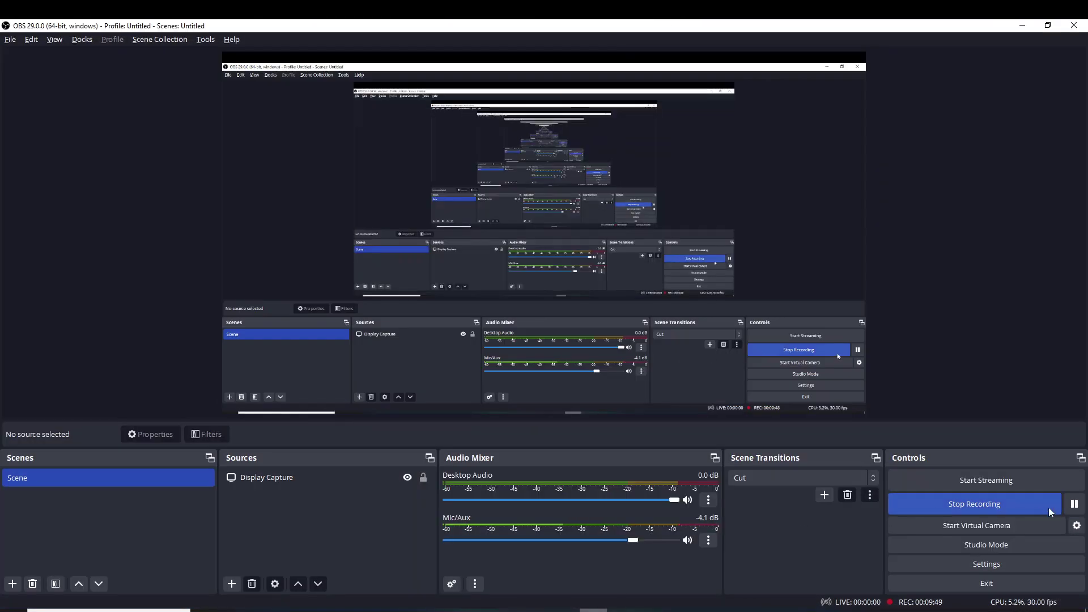